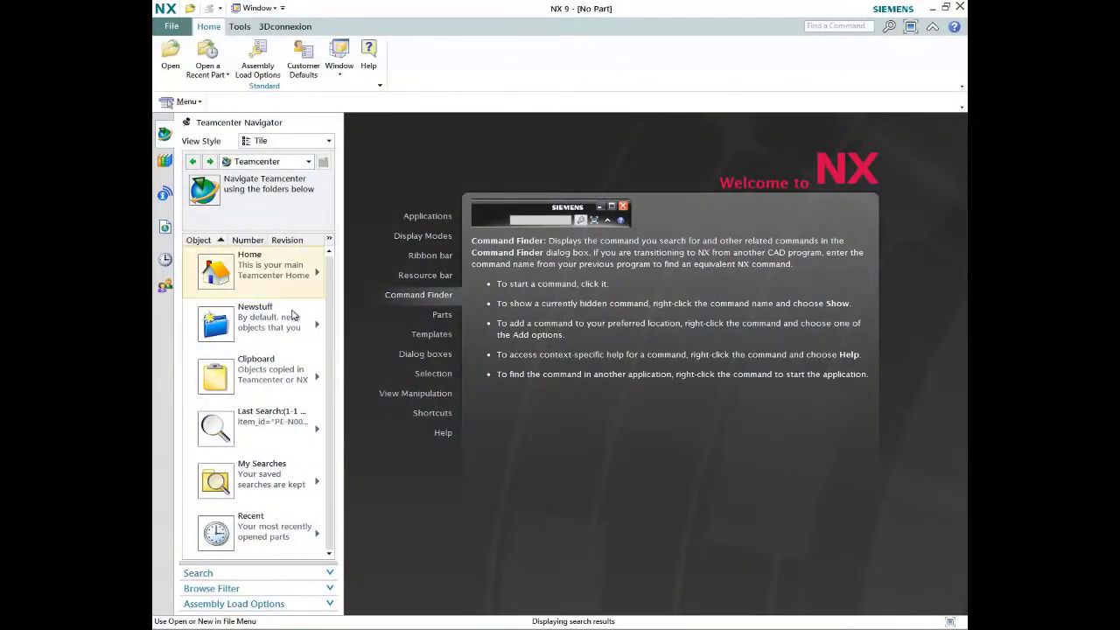
Expand the Teamcenter item search section at the bottom of the Navigator
left_click(273, 576)
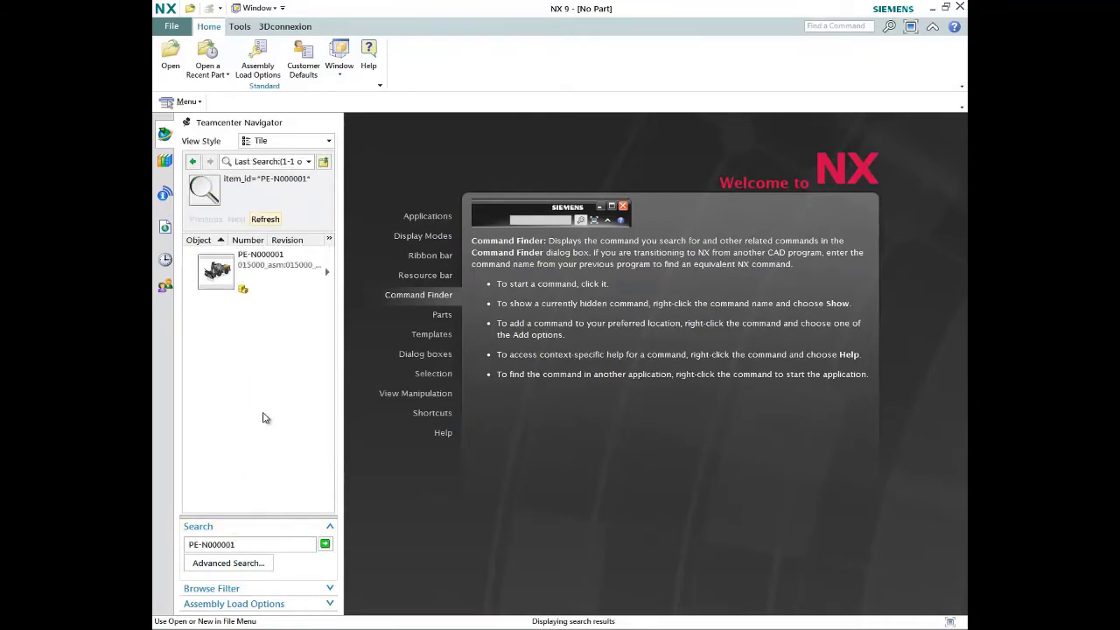
Open the PE-N000001 snowblower assembly from its search result
right_click(210, 280)
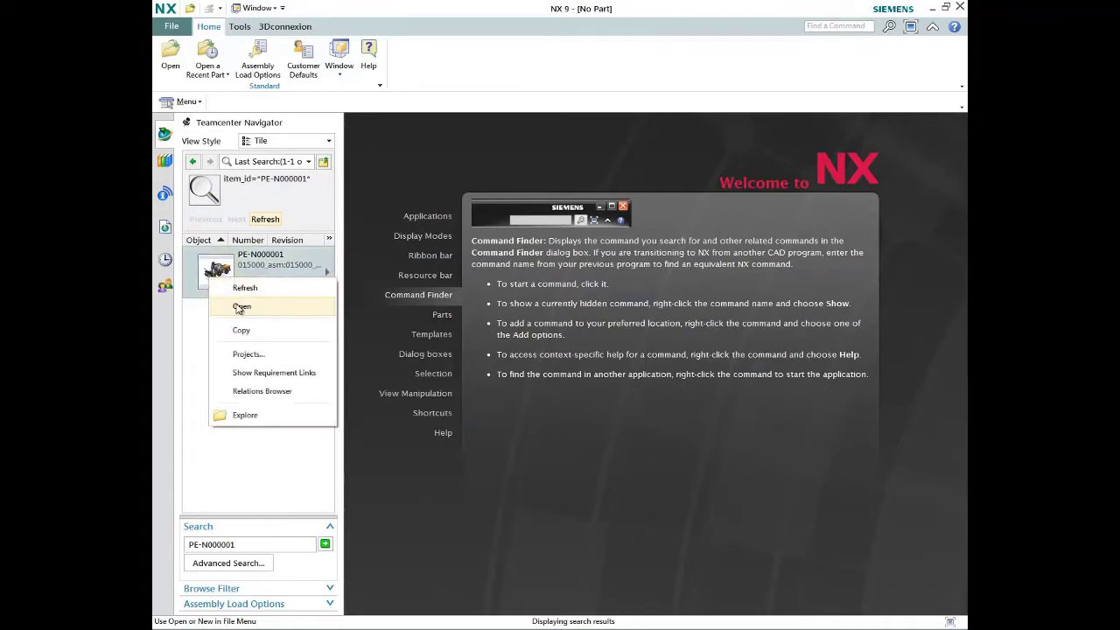
left_click(238, 307)
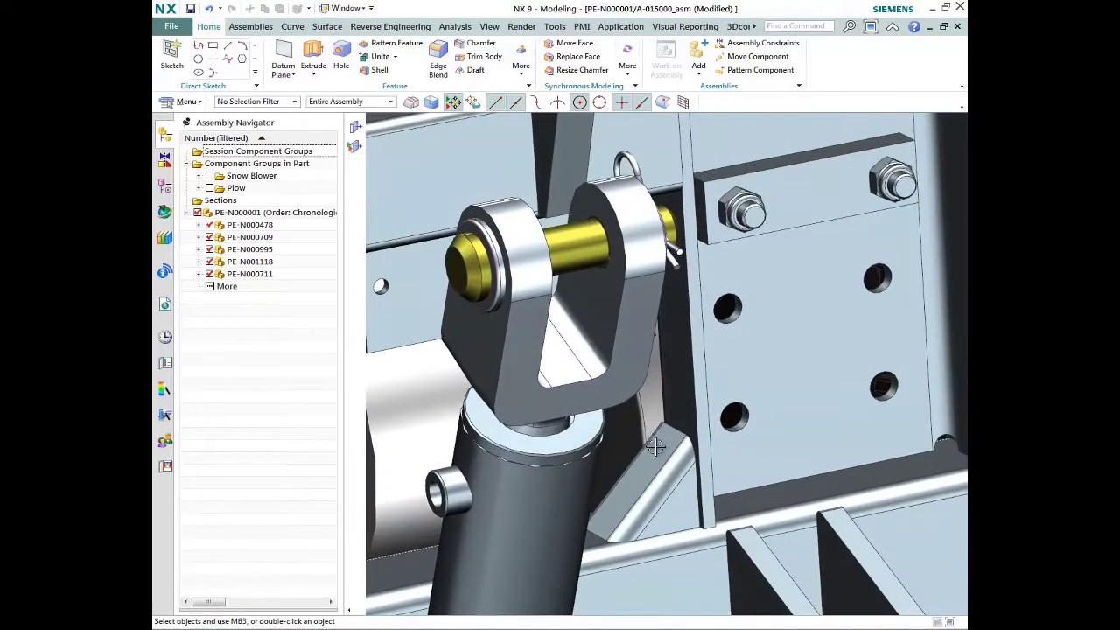
Make the gusset plate the work part and move its angled and offset faces out 50 mm
left_click(657, 484)
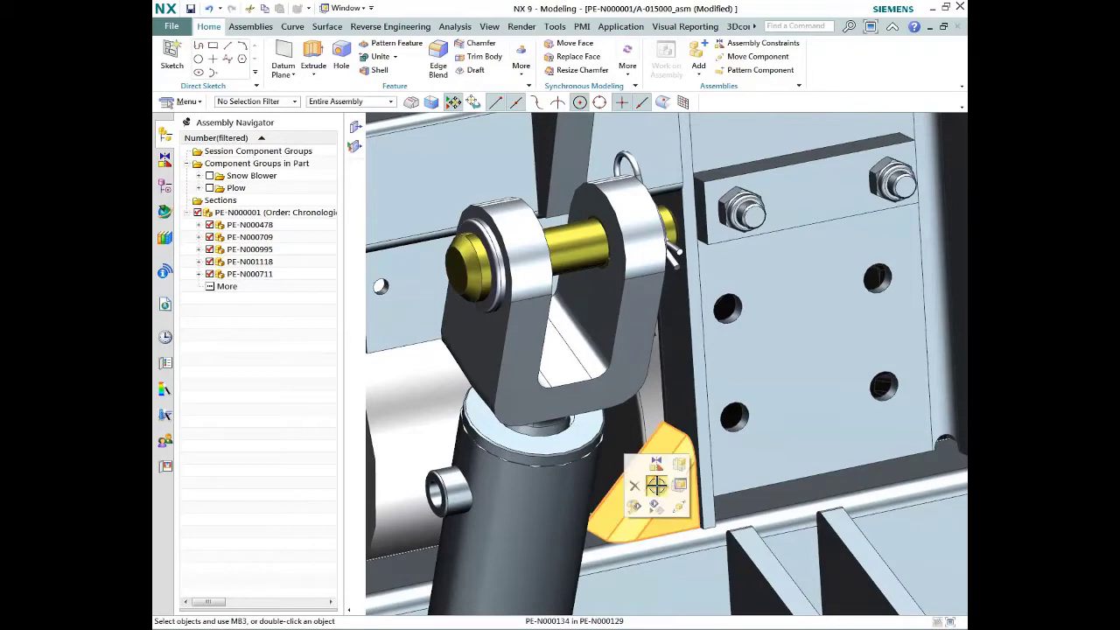
left_click(677, 465)
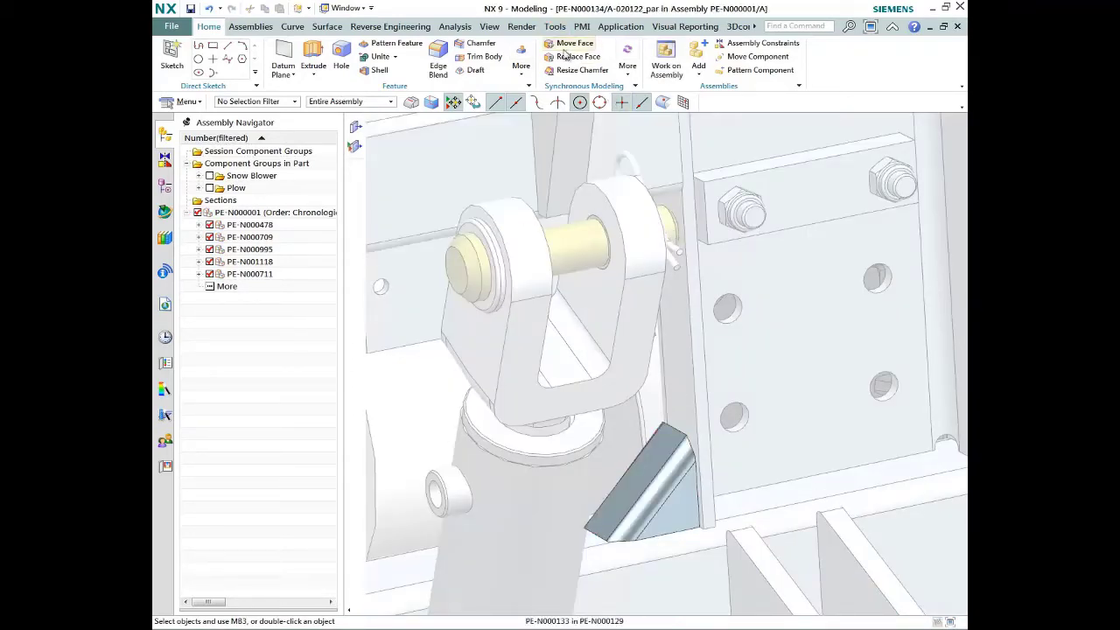
left_click(564, 46)
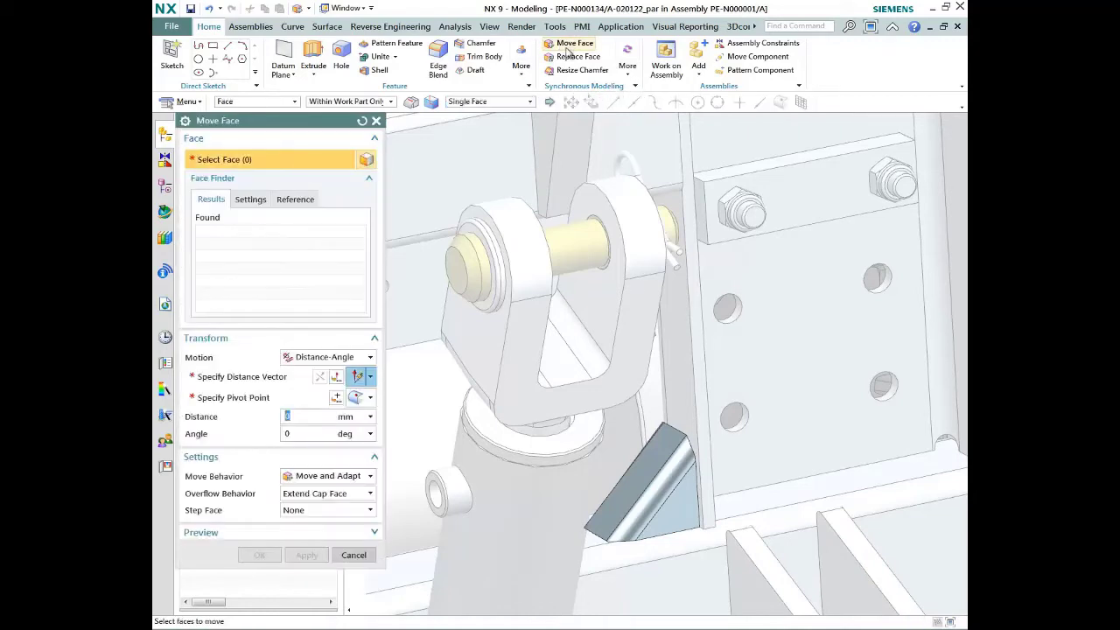
left_click(622, 503)
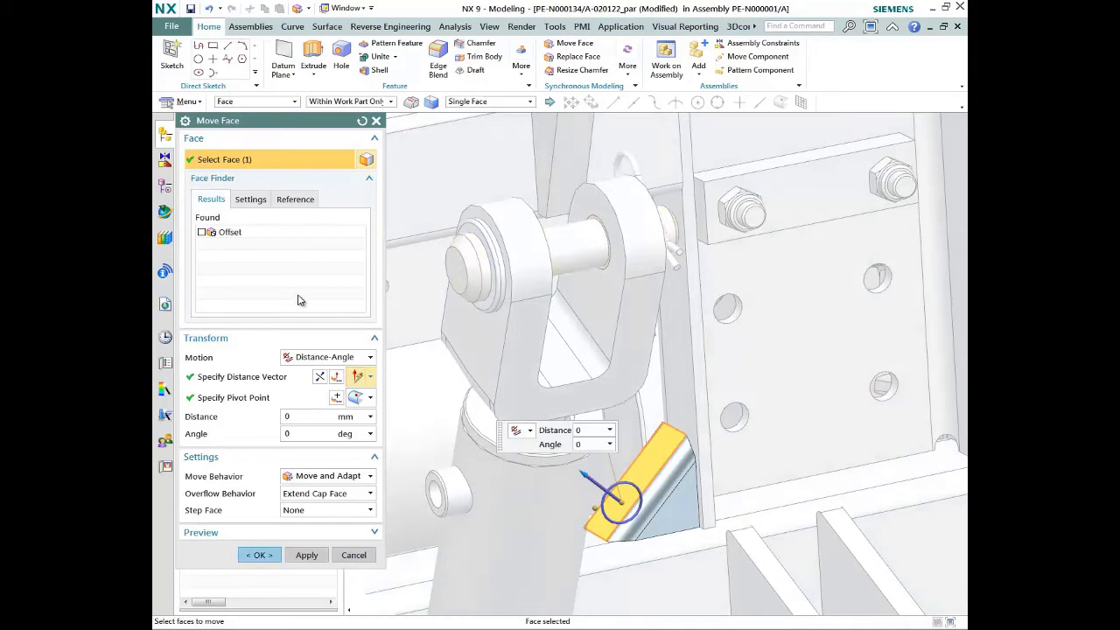
left_click(201, 233)
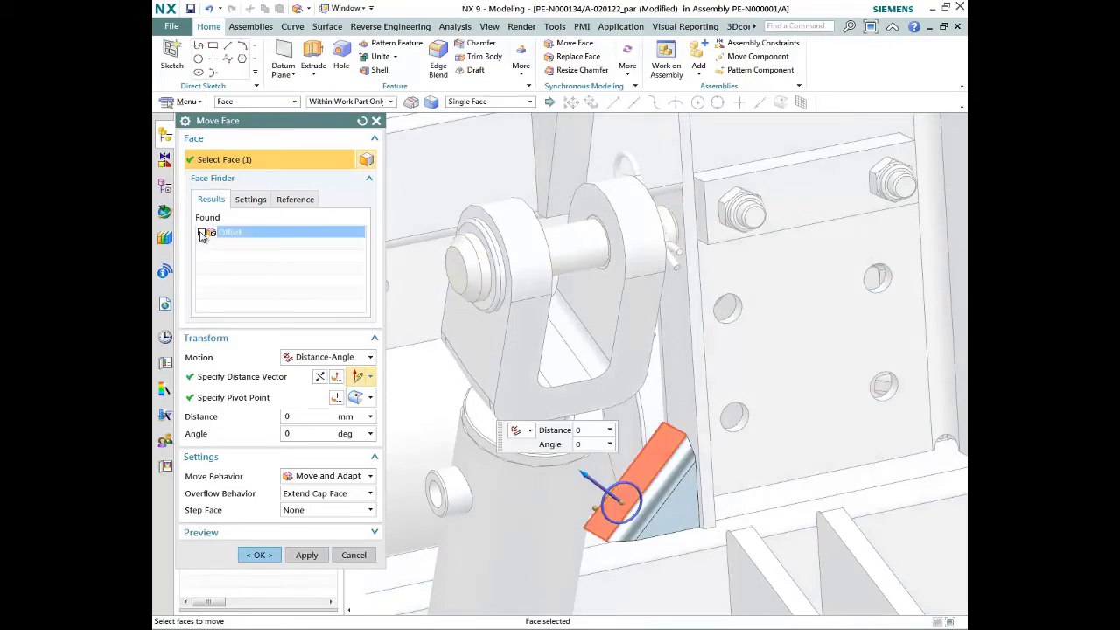
left_click(202, 232)
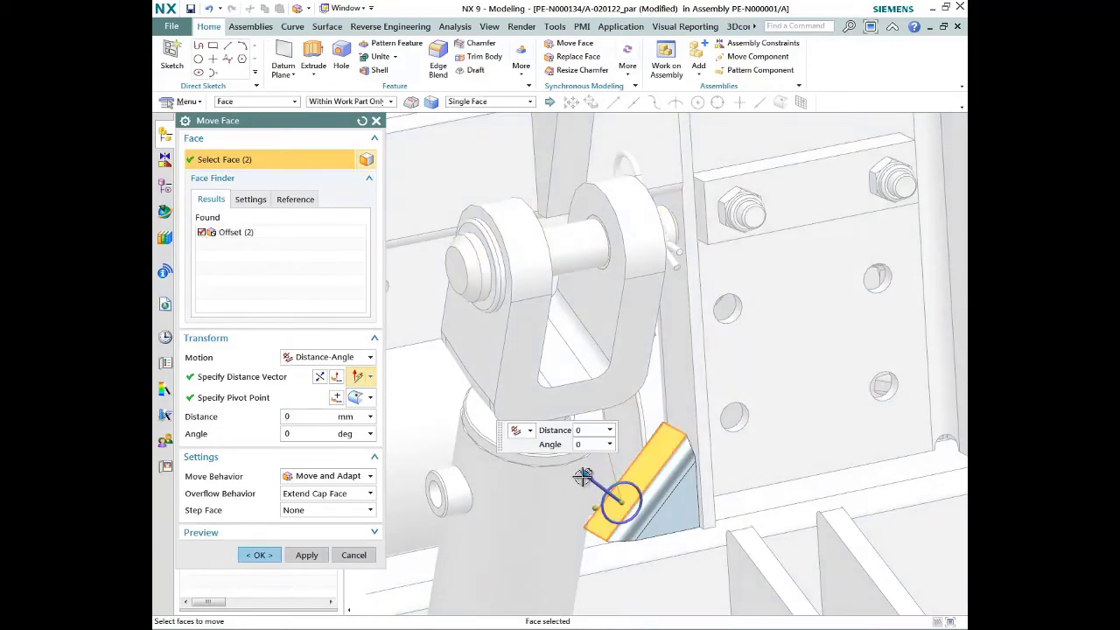
left_click_drag(584, 475, 519, 443)
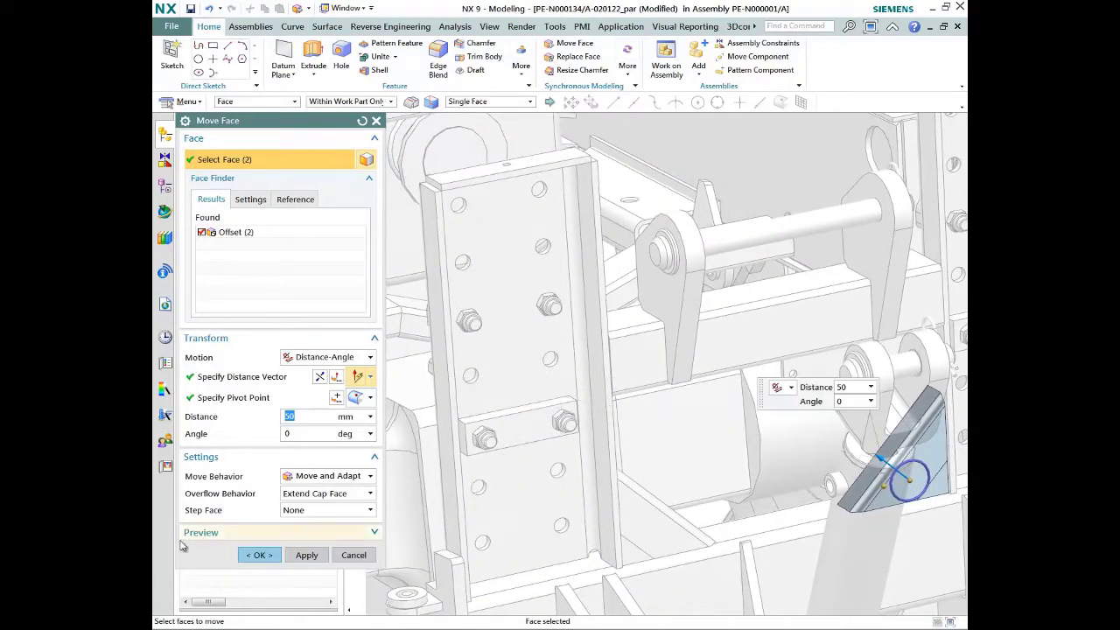
left_click(258, 555)
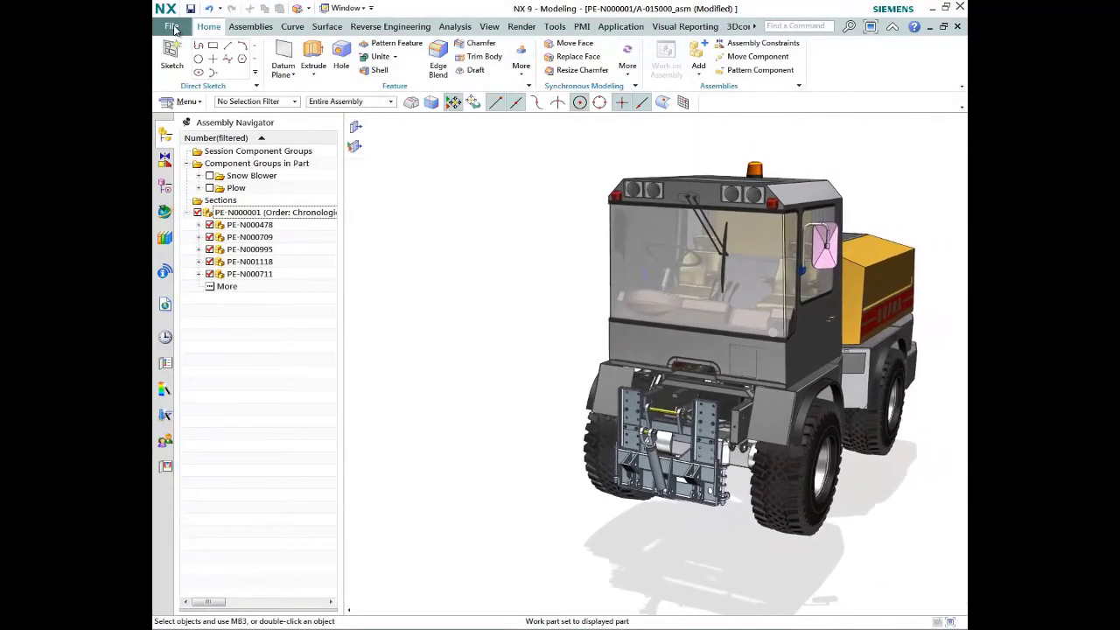
Save all modified parts and the snowblower assembly with Save All
left_click(171, 27)
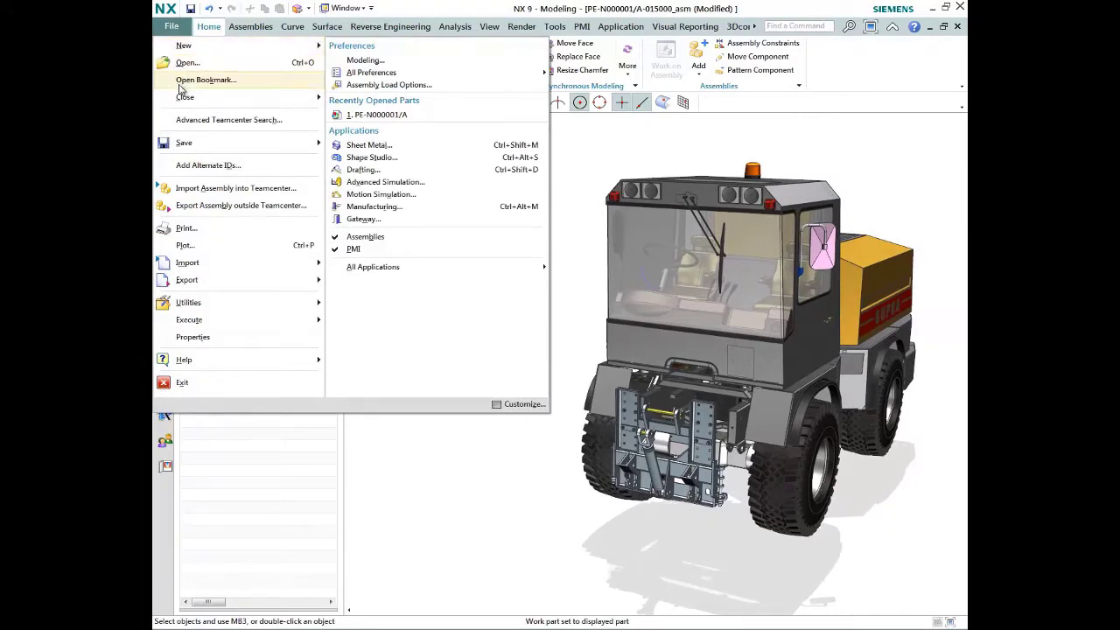
mouse_move(206, 150)
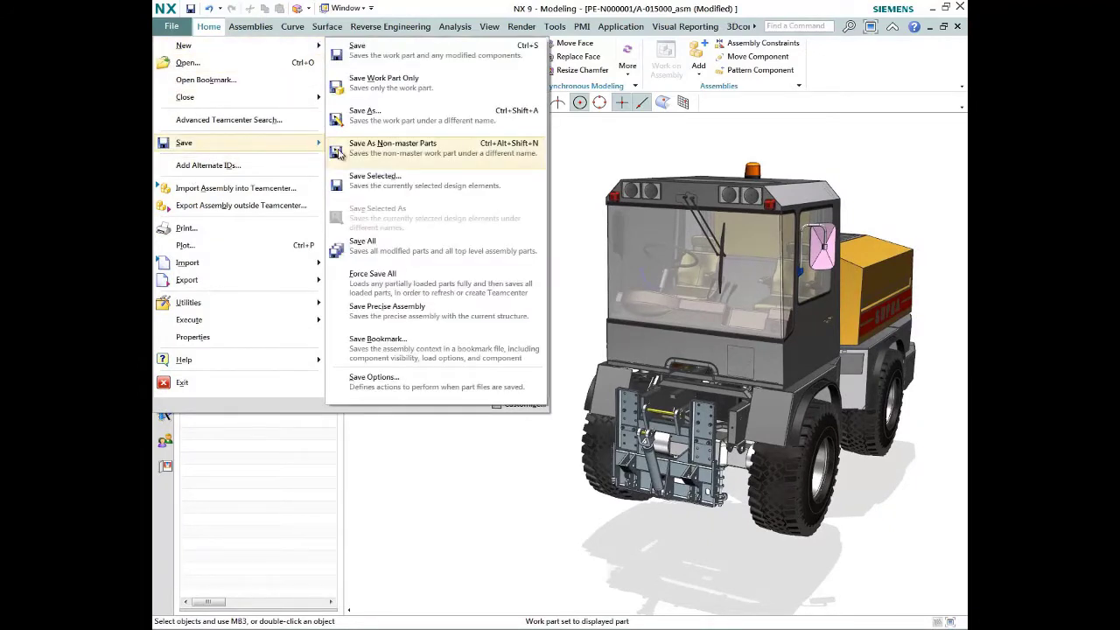
left_click(371, 250)
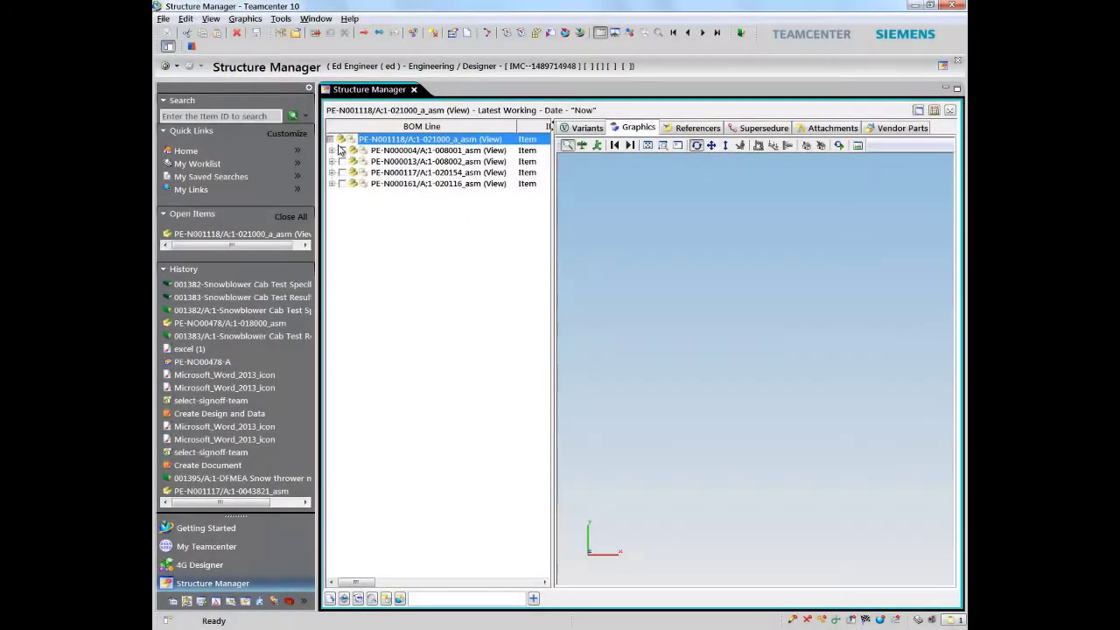
Load the full PE-N000001 structure into the viewer and orbit to an angled view
left_click(333, 141)
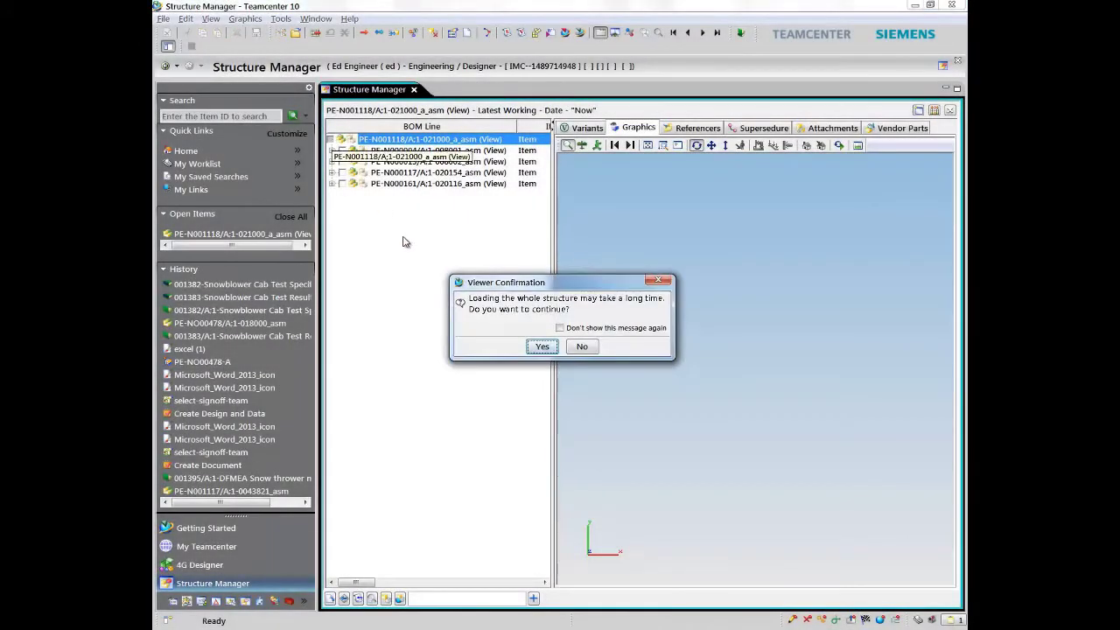
left_click(538, 347)
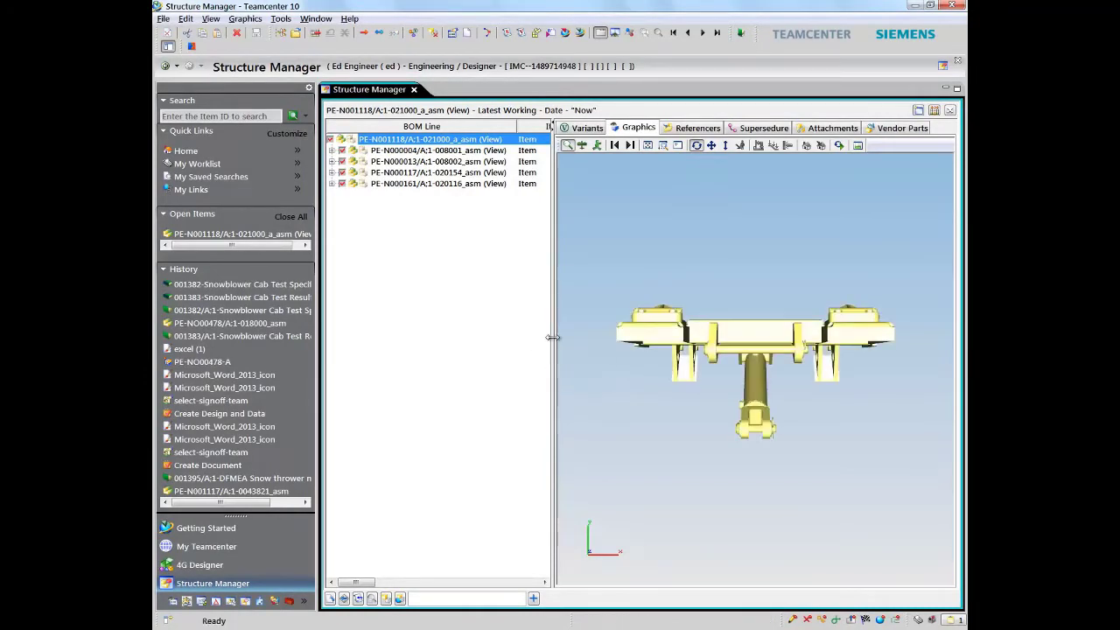
left_click_drag(700, 231, 936, 362)
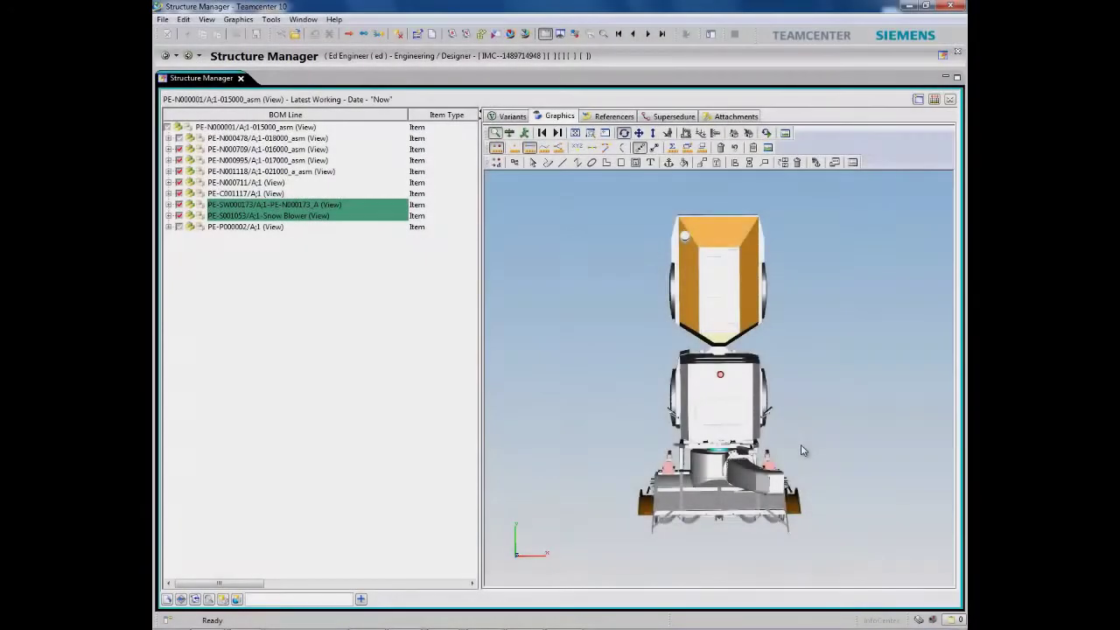
left_click_drag(802, 450, 490, 271)
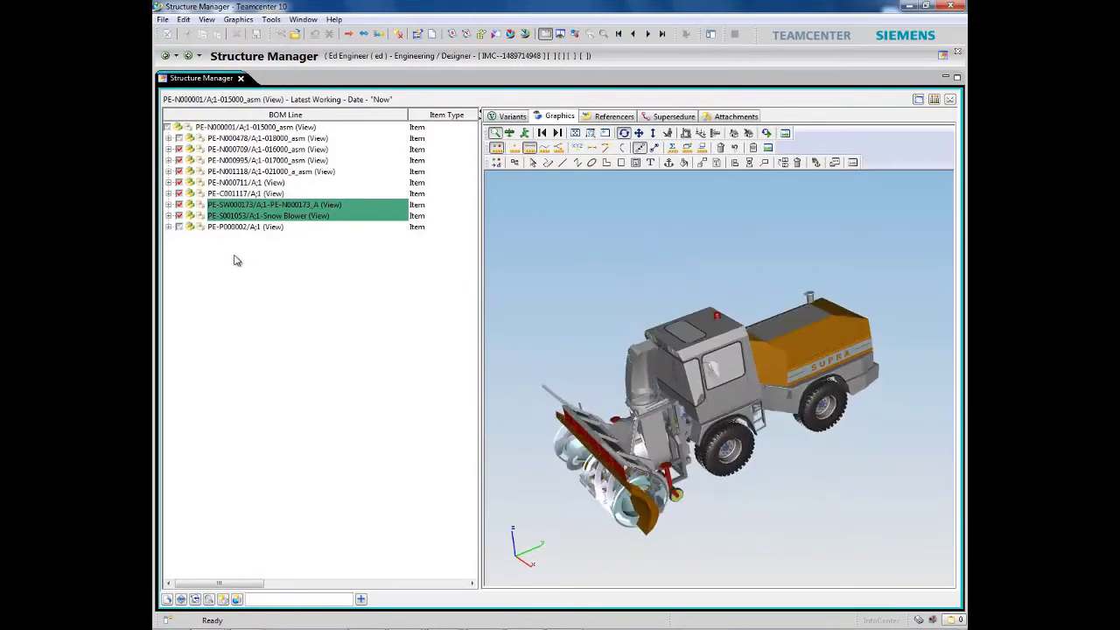
Show the plow attachment, hide the Snow Blower, and zoom in on the plow mount
left_click(178, 227)
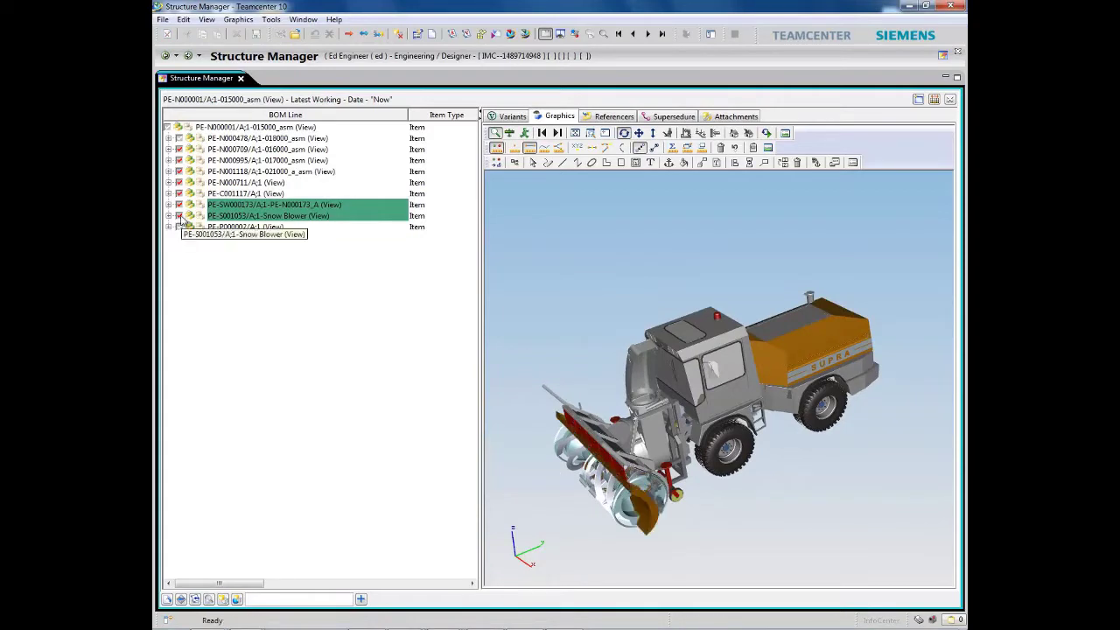
left_click(179, 216)
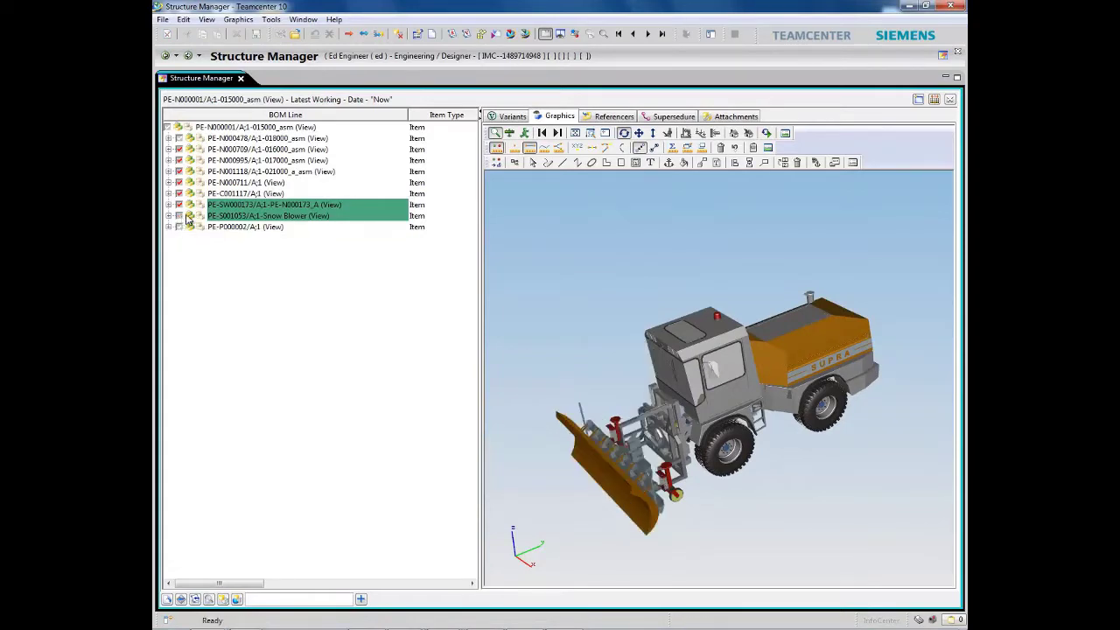
left_click_drag(674, 310, 645, 282)
scroll(650, 299, "up", 5)
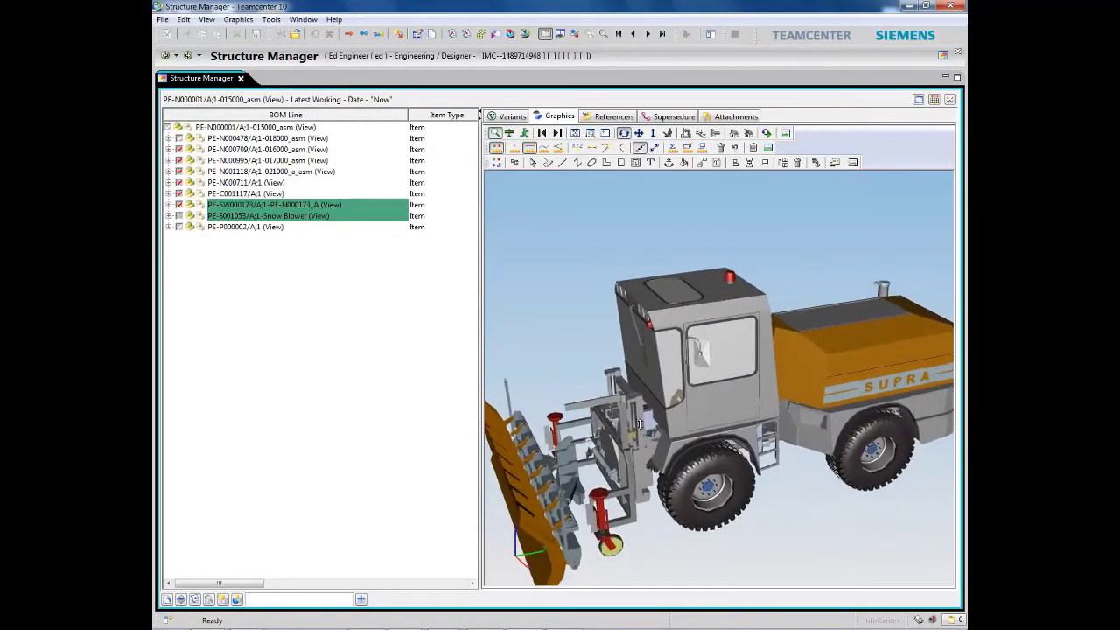
left_click_drag(757, 335, 672, 346)
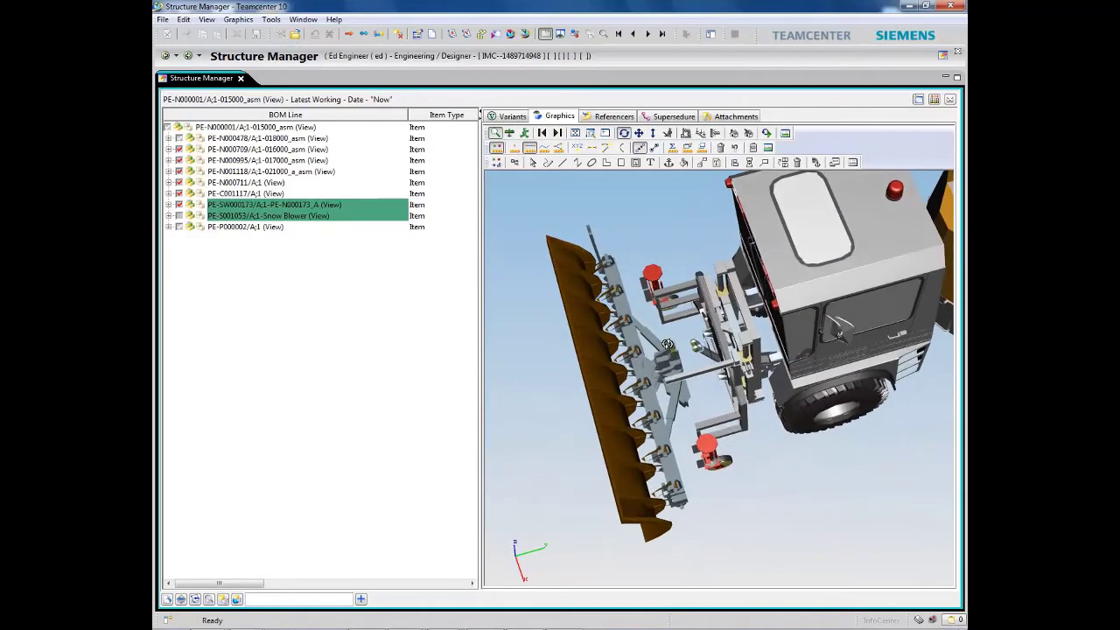
scroll(684, 305, "up", 5)
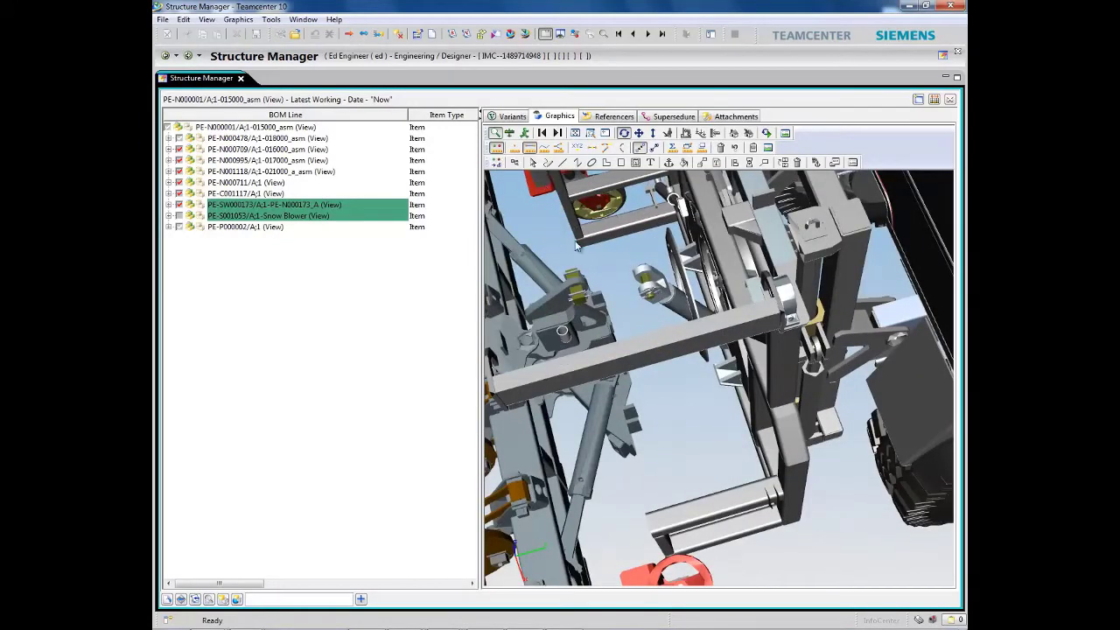
Measure the 175.17 mm distance between the two mount parts
left_click(636, 278)
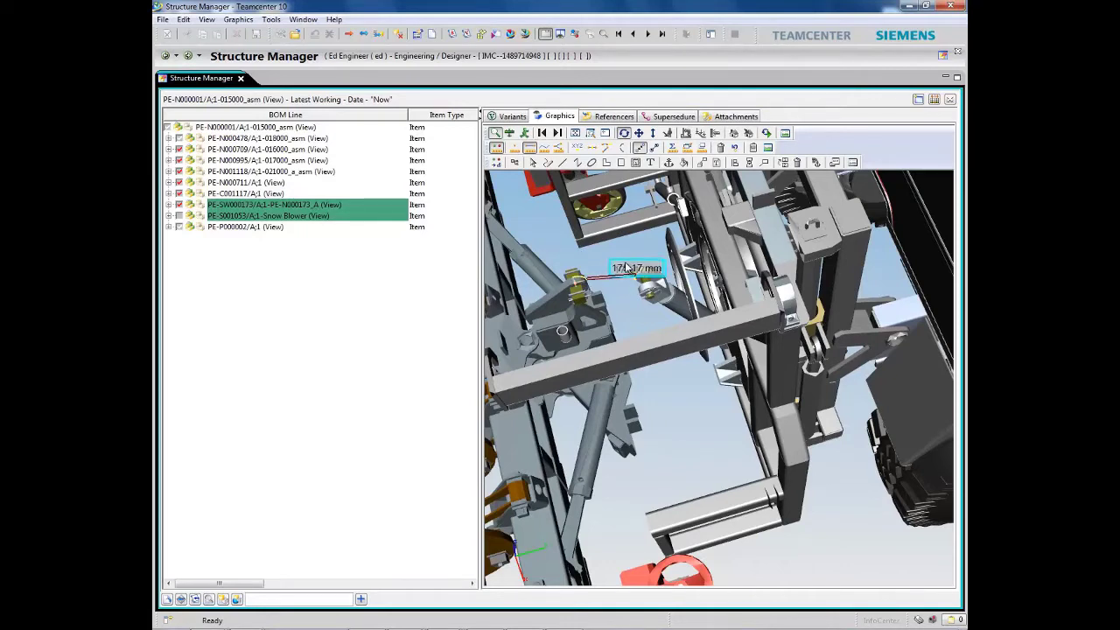
left_click(622, 233)
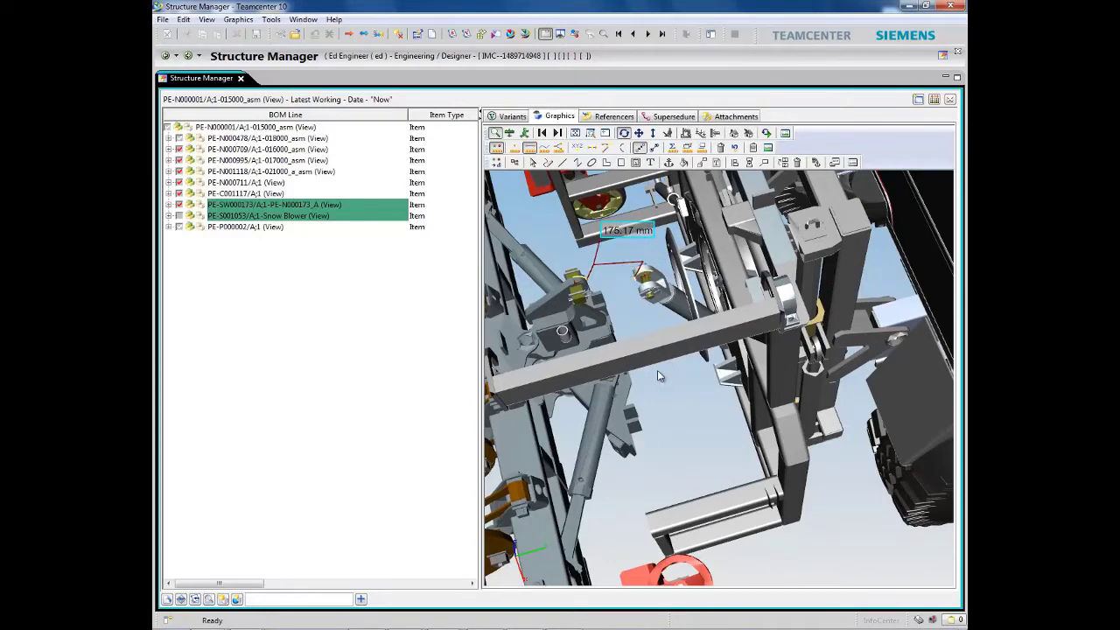
left_click_drag(683, 432, 662, 212)
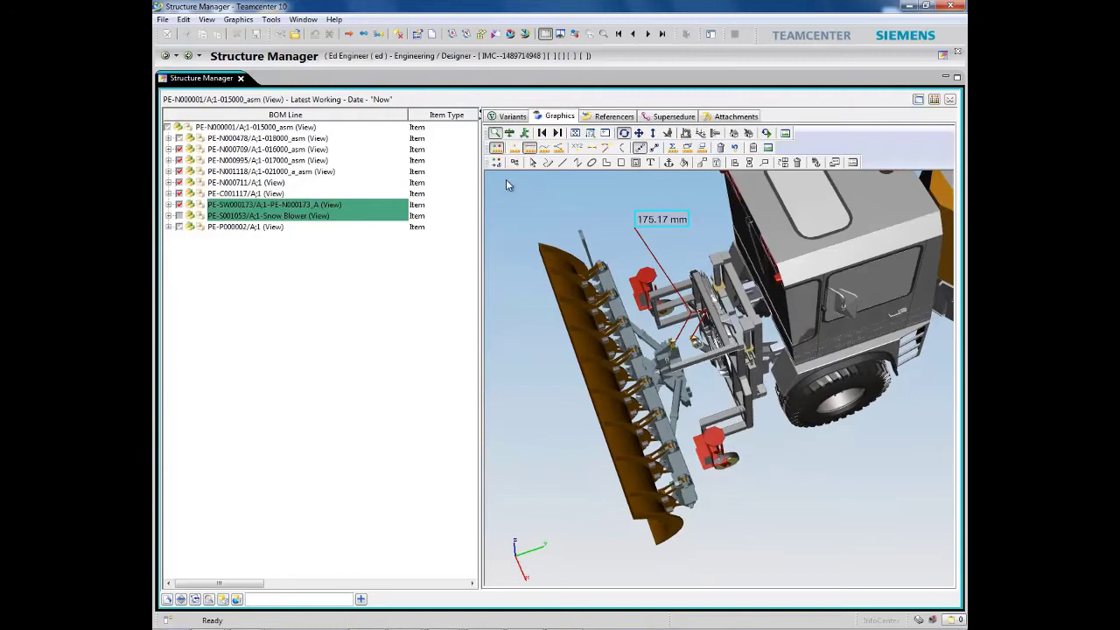
Circle the plow mounting area with a yellow freehand markup
left_click(494, 163)
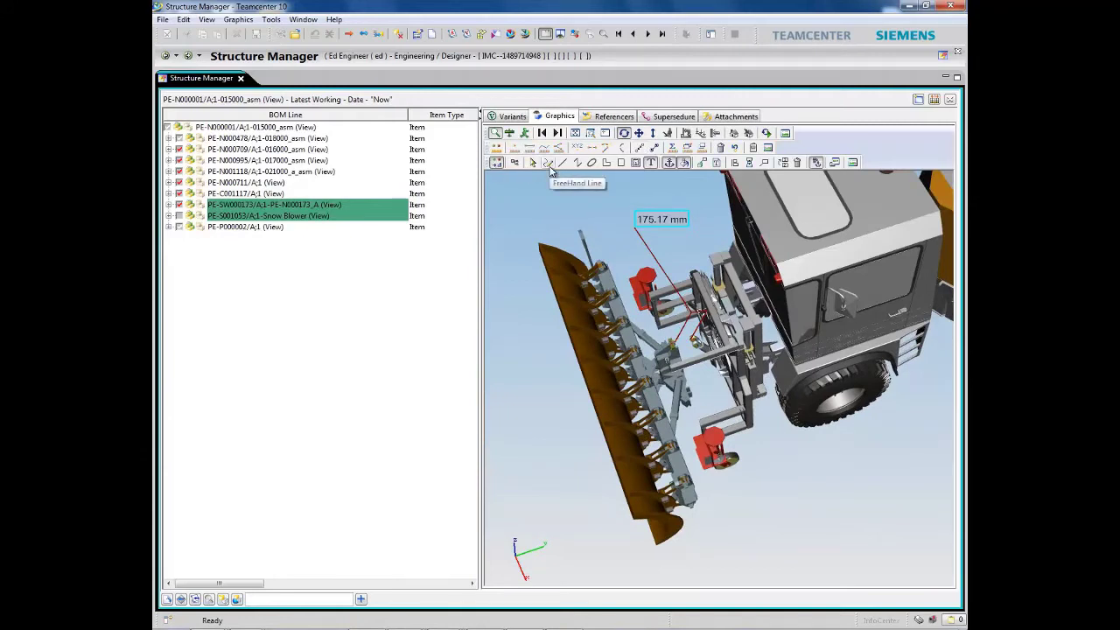
left_click(548, 163)
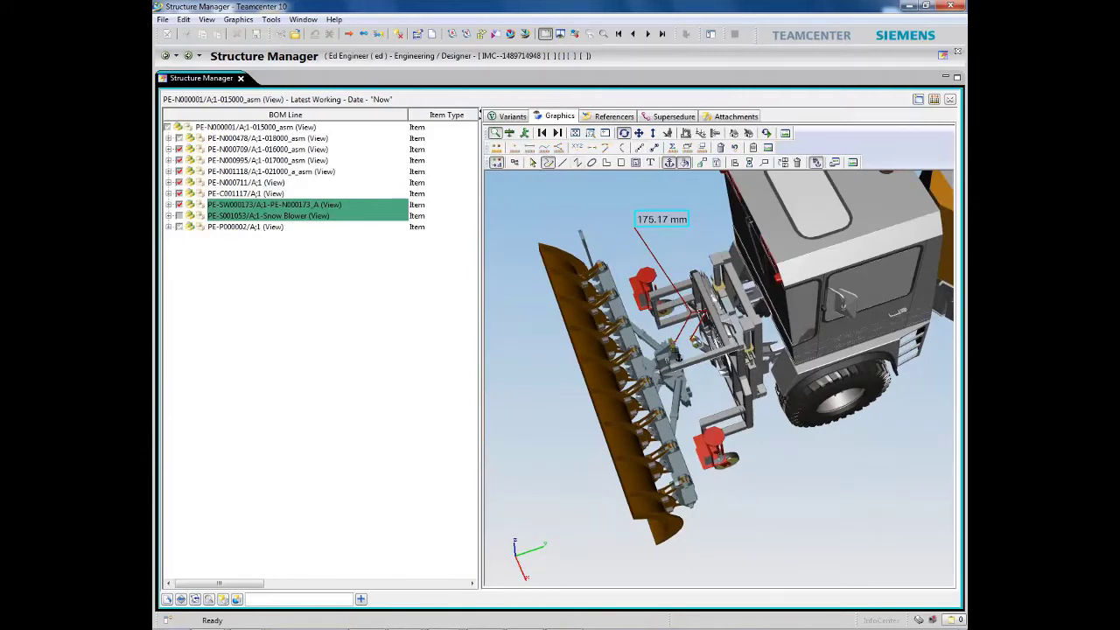
mouse_move(663, 280)
left_mouse_down()
mouse_move(627, 352)
mouse_move(699, 383)
left_mouse_up()
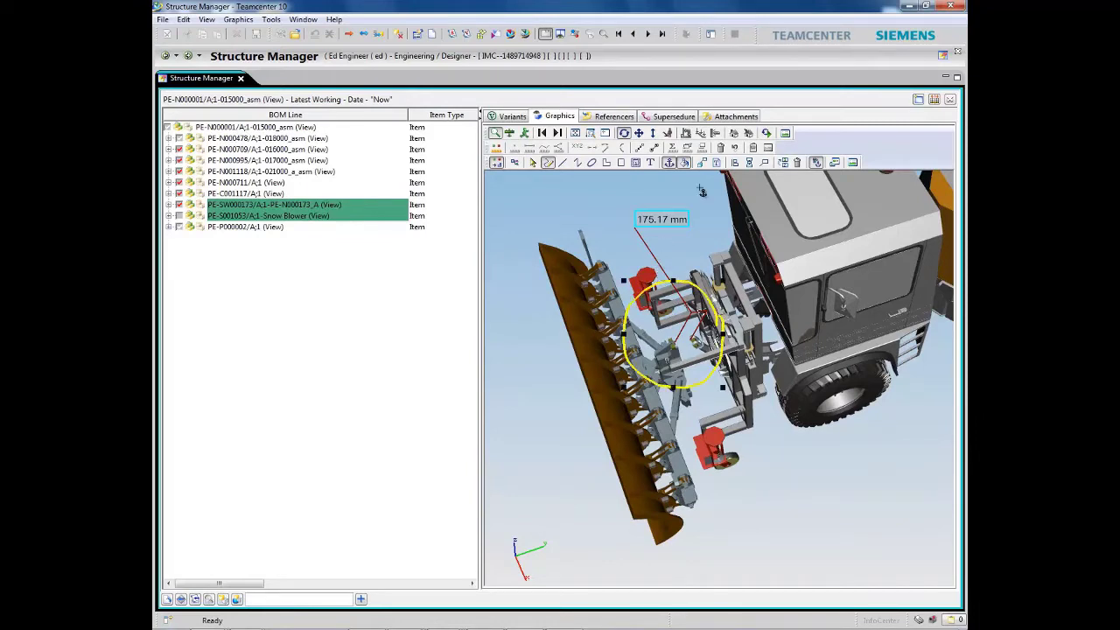
Add the text note 'Missing Parts for Plow Configuration' beside the circled mount
left_click(651, 164)
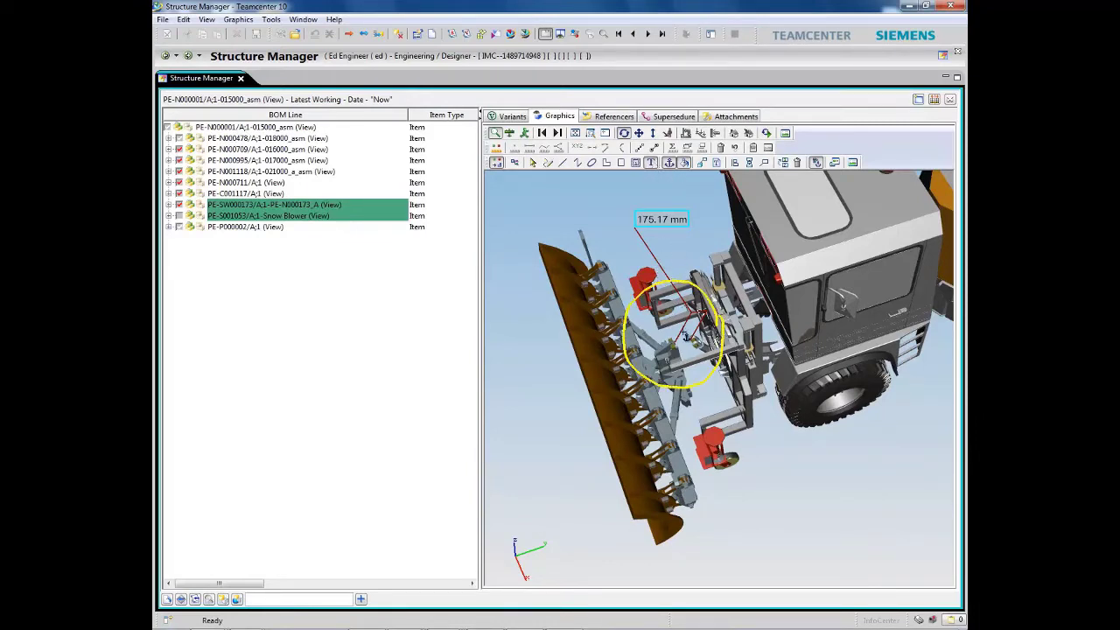
left_click(577, 263)
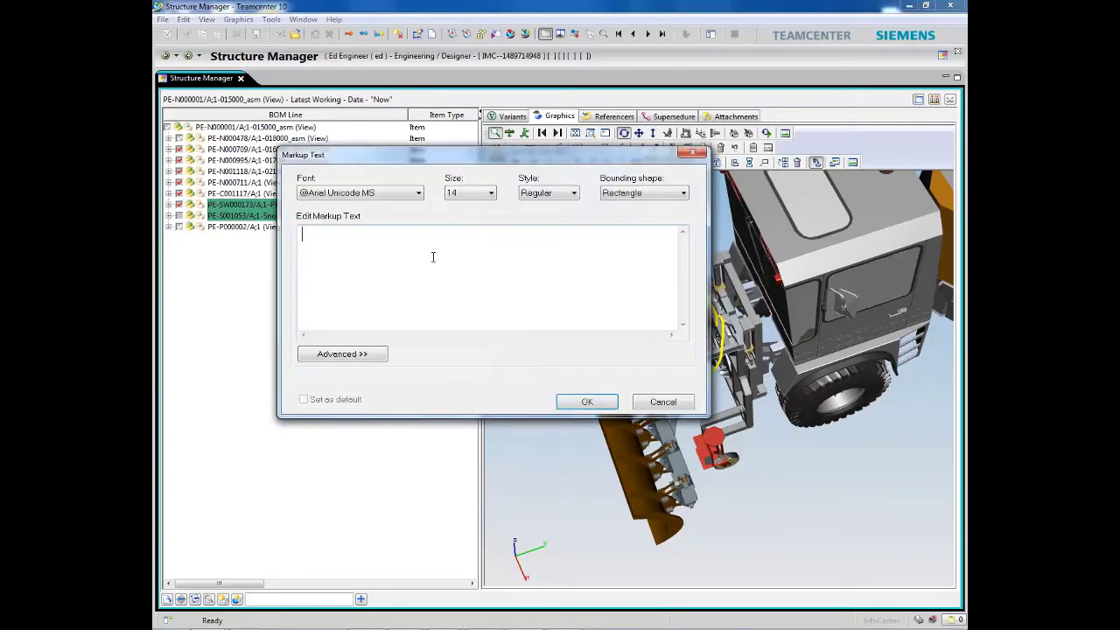
type("Missing Parts for Plow Configuration")
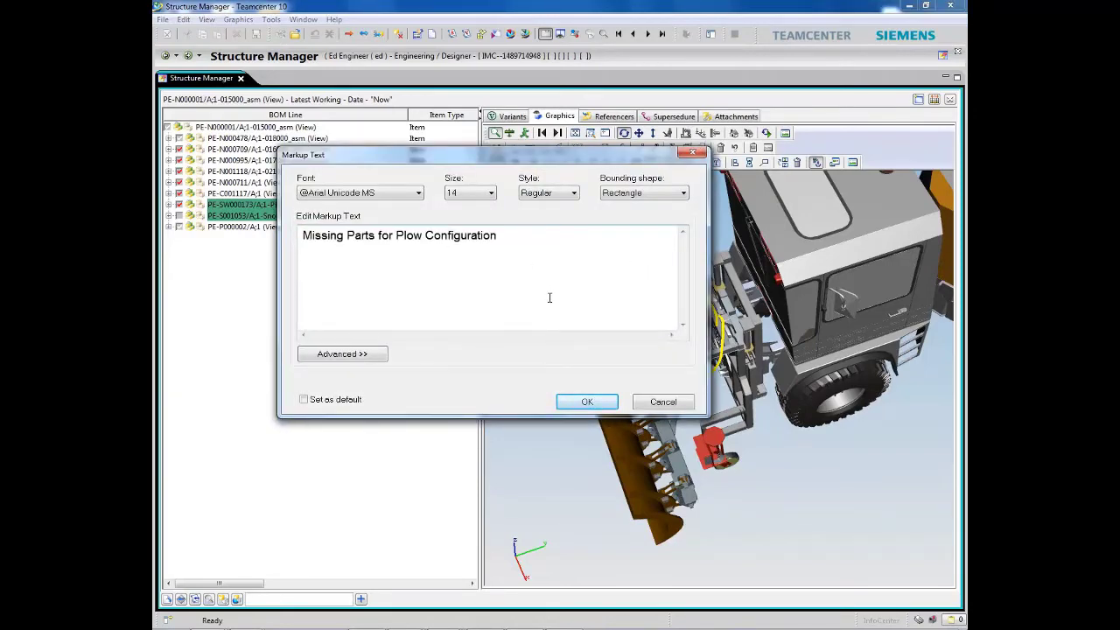
left_click(586, 401)
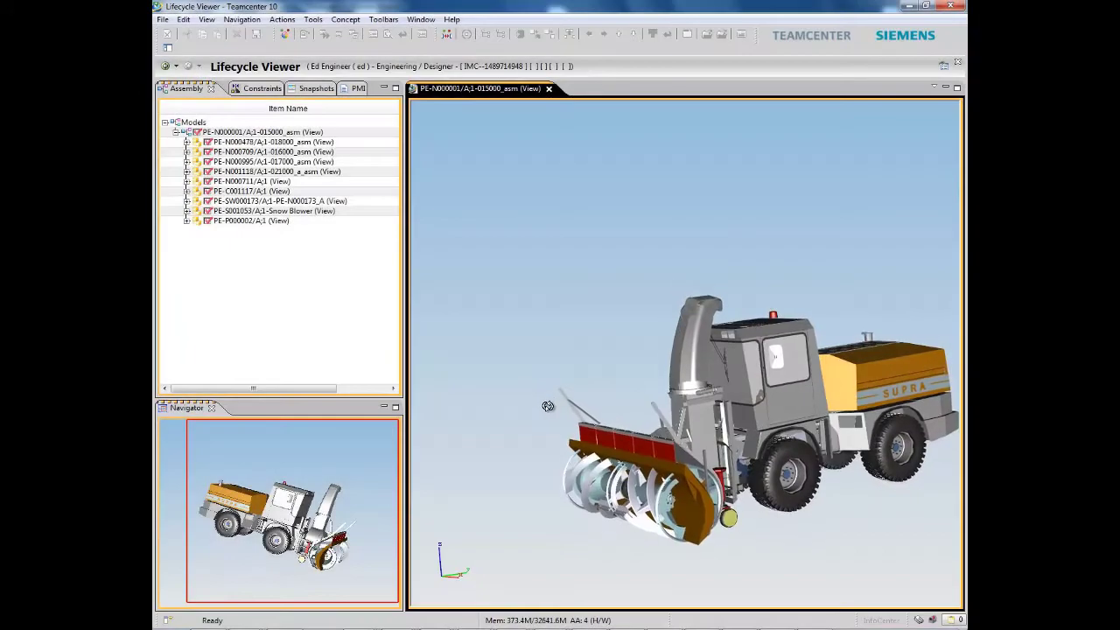
Apply the VisualReport to colour parts by native CAD source, then close the dialog
left_click(304, 35)
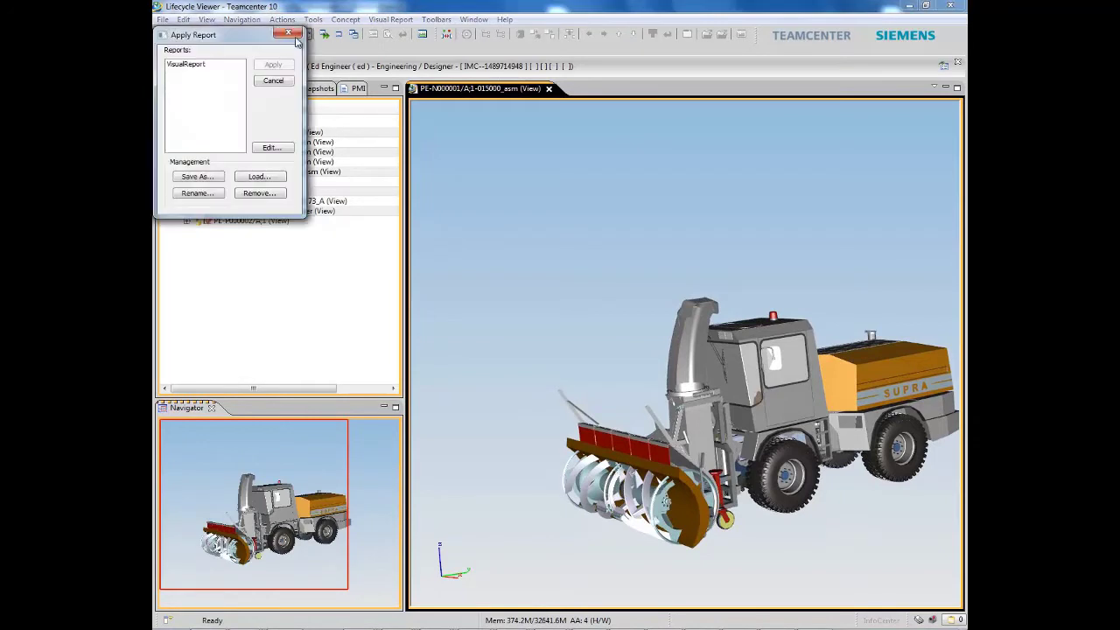
left_click(206, 70)
left_click(273, 66)
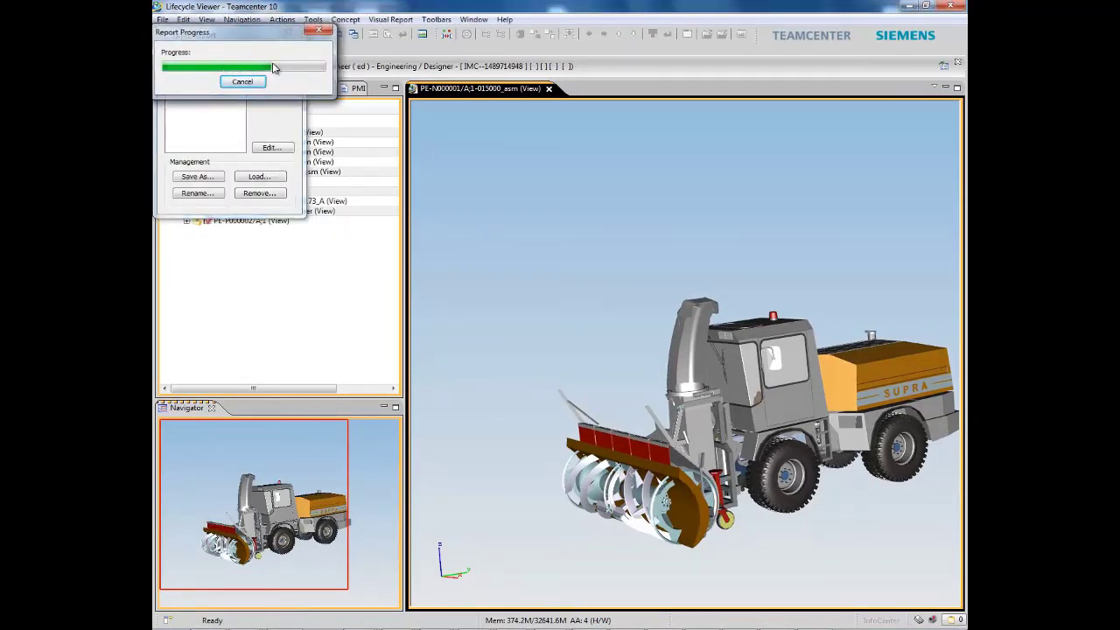
left_click(290, 35)
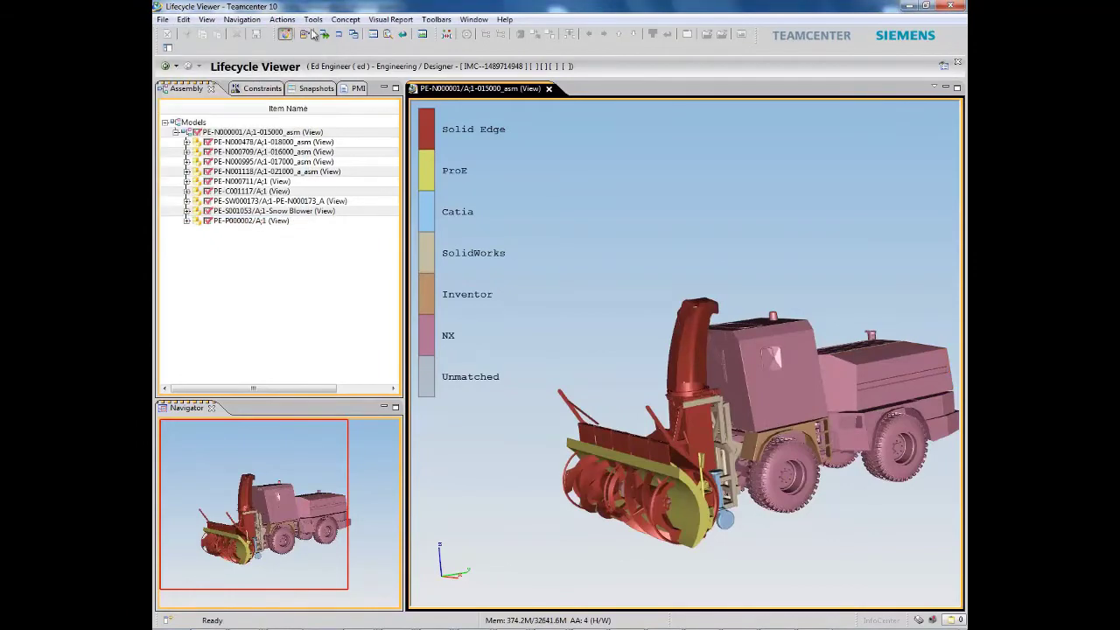
Highlight the Solid Edge, ProE, Catia, SolidWorks, Inventor and NX parts in turn from the legend
left_click(379, 39)
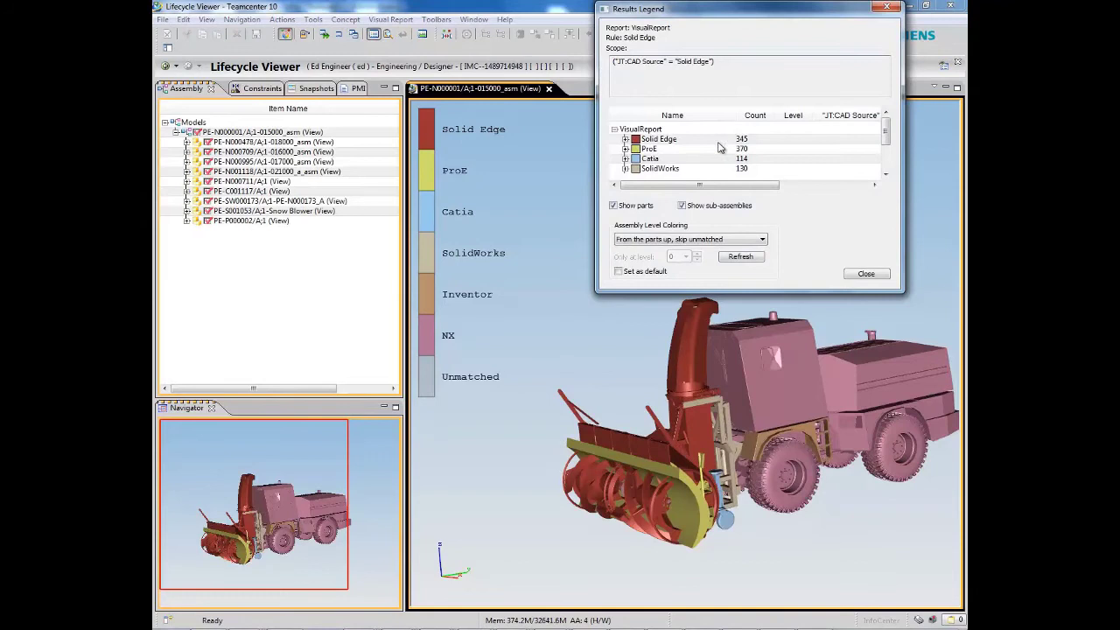
left_click(658, 139)
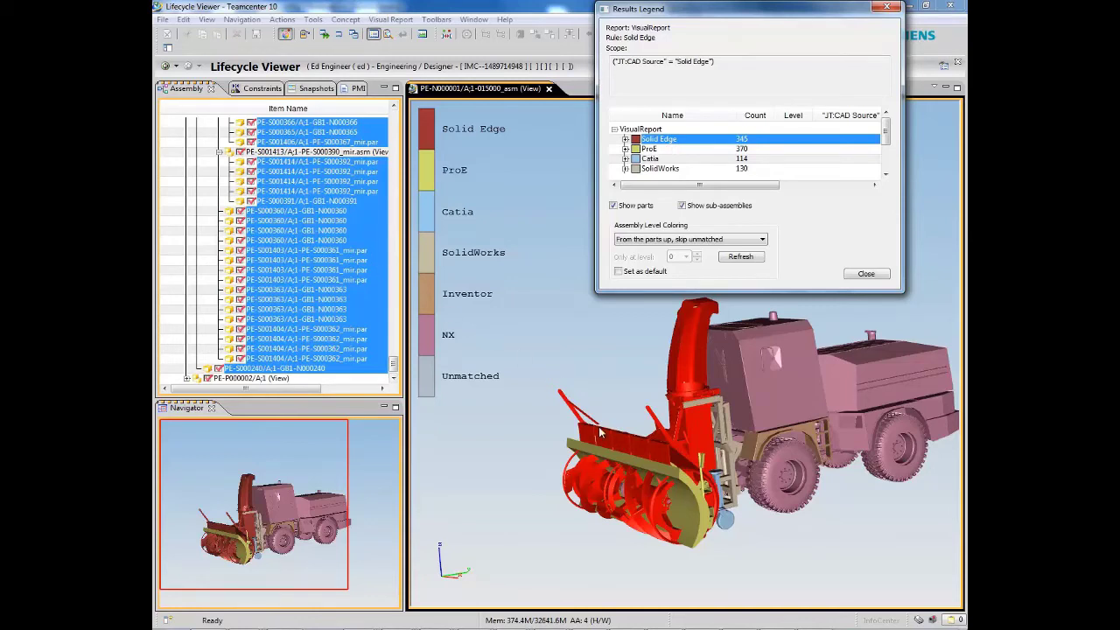
left_click(648, 149)
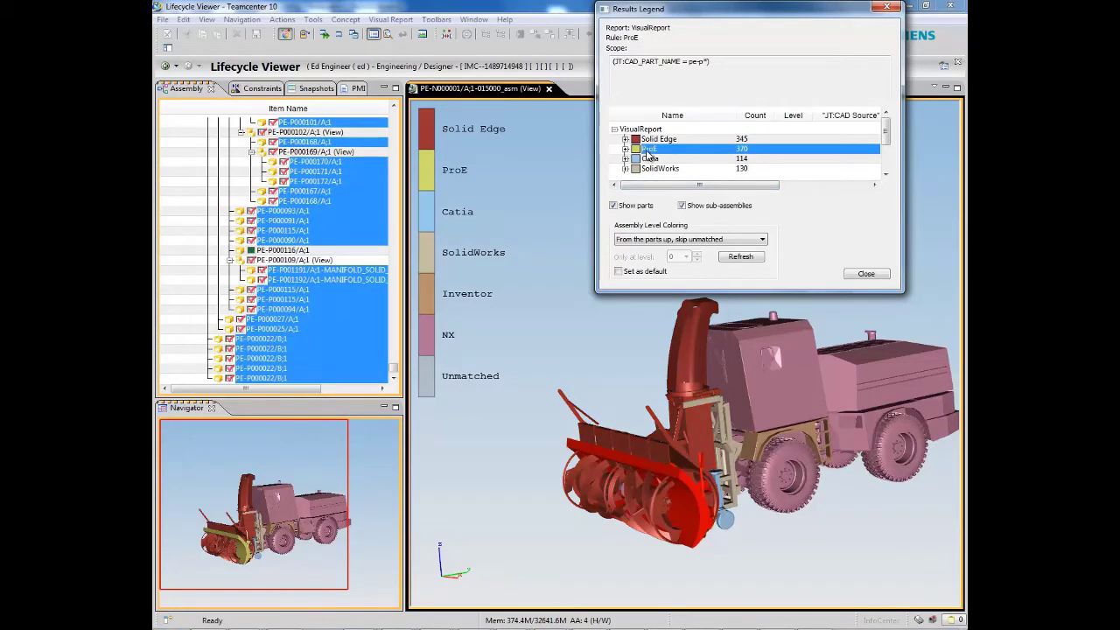
left_click(651, 158)
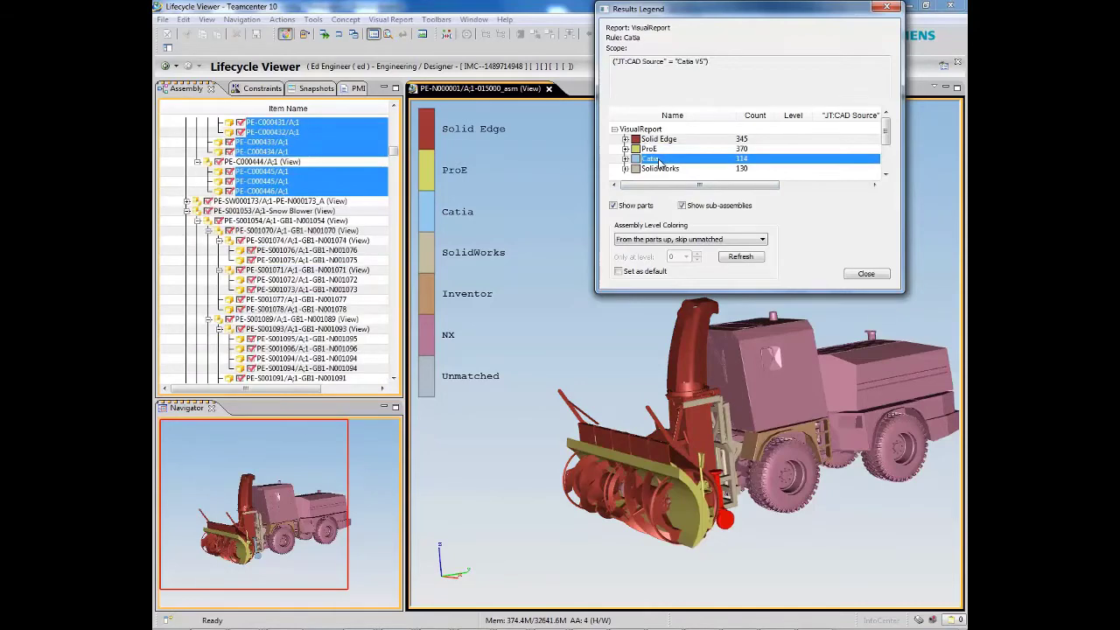
left_click(679, 171)
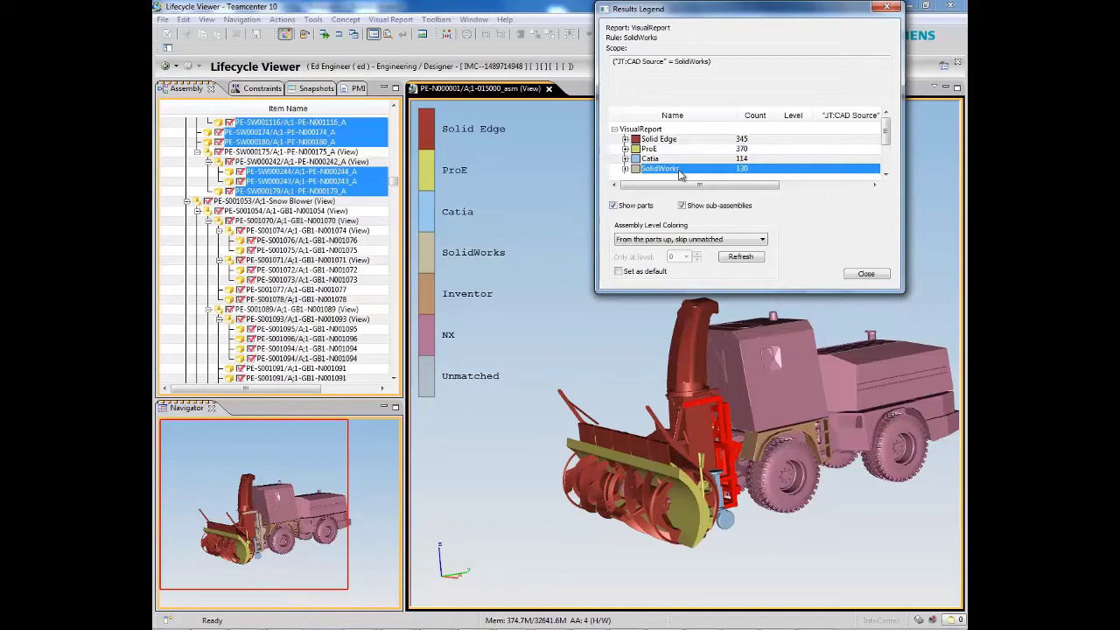
scroll(680, 175, "down", 1)
left_click(675, 169)
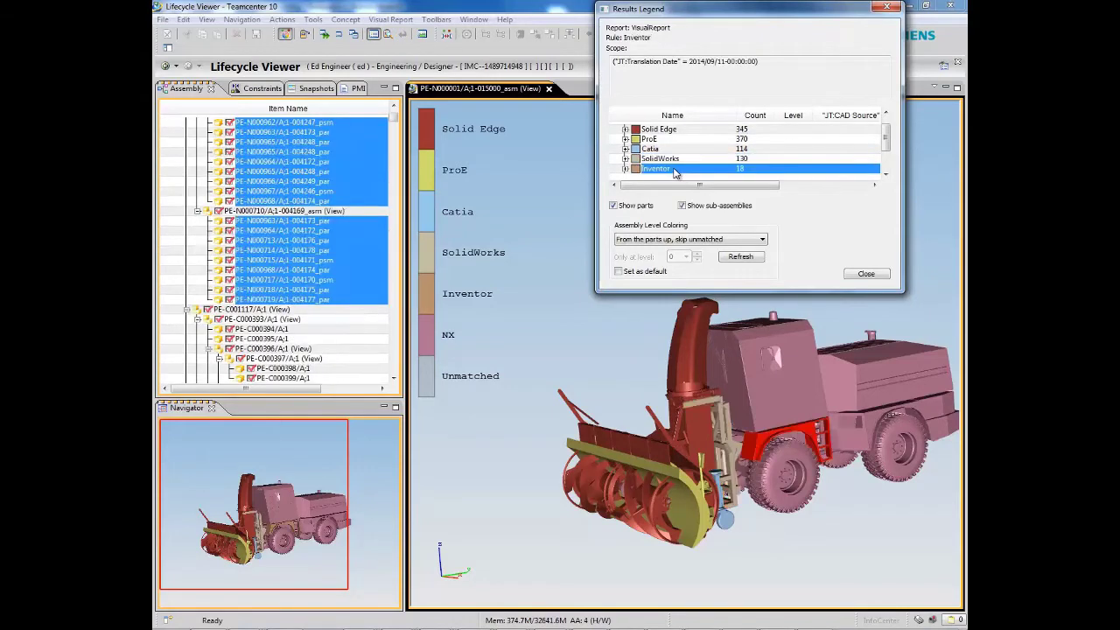
scroll(675, 172, "down", 1)
left_click(675, 169)
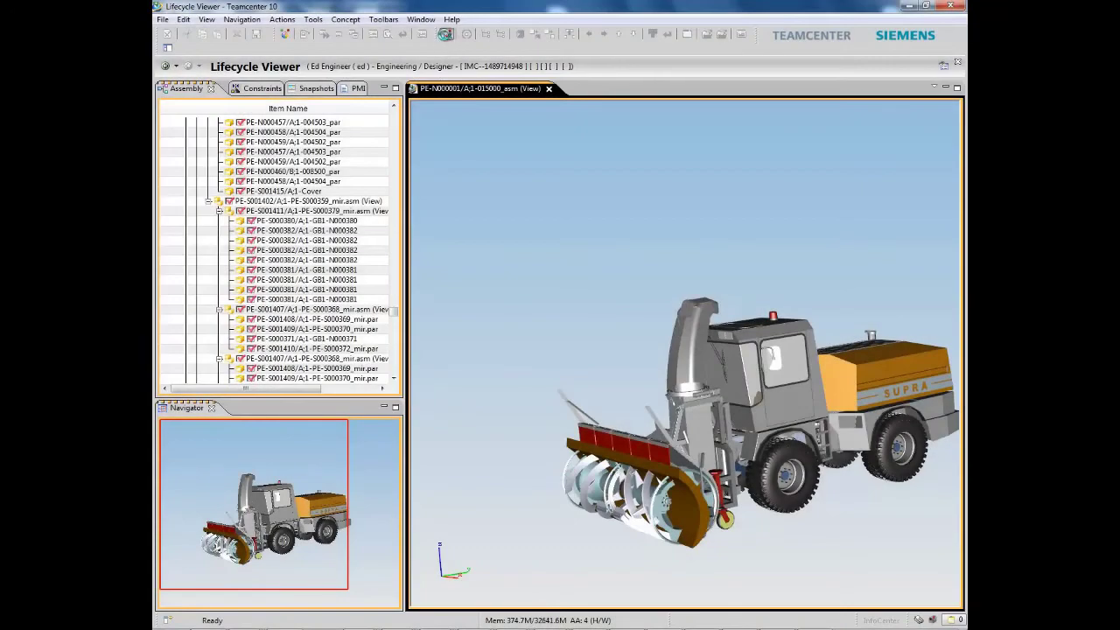
Enable the clearance tools and set the minimum clearance to 0 m
left_click(445, 34)
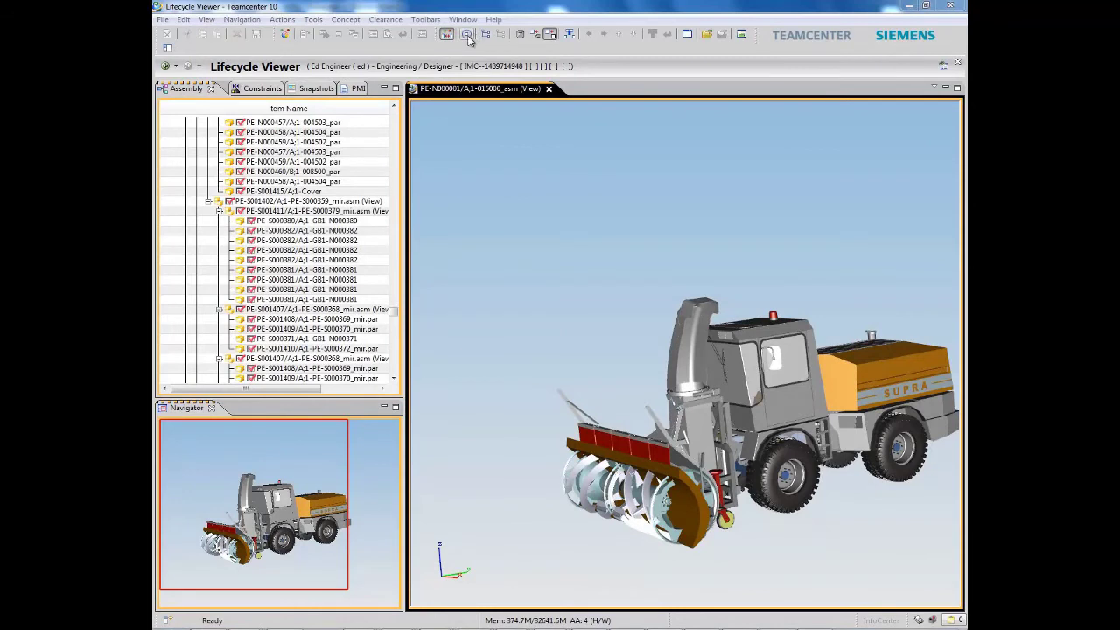
left_click(467, 35)
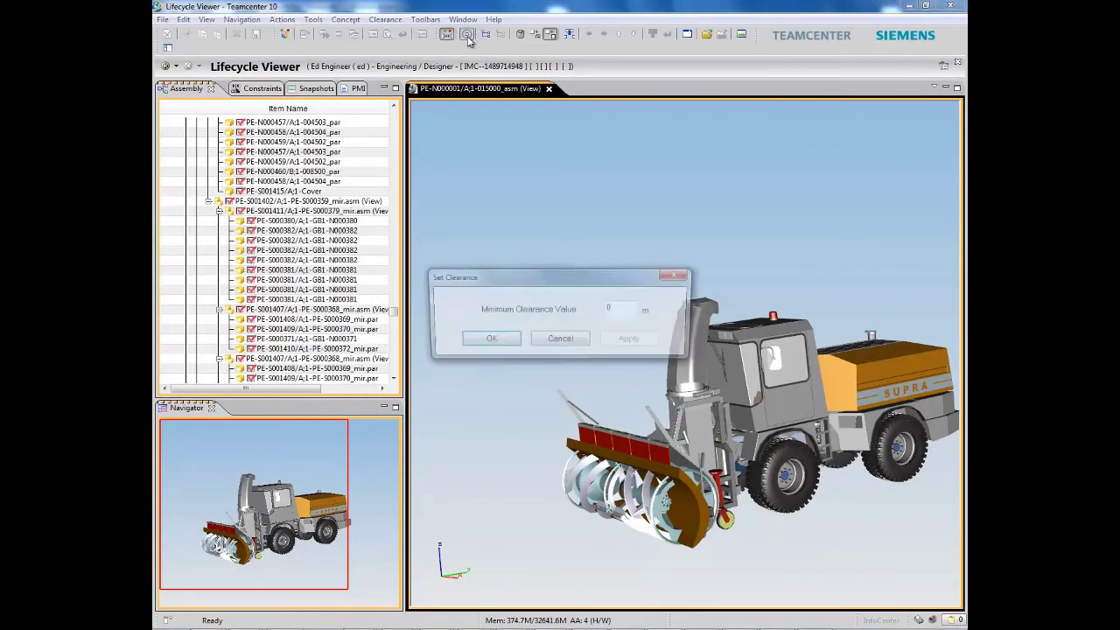
left_click(488, 340)
Run the clearance analysis on blade part PE-P000023/A;1, yielding 122 results
left_click(658, 473)
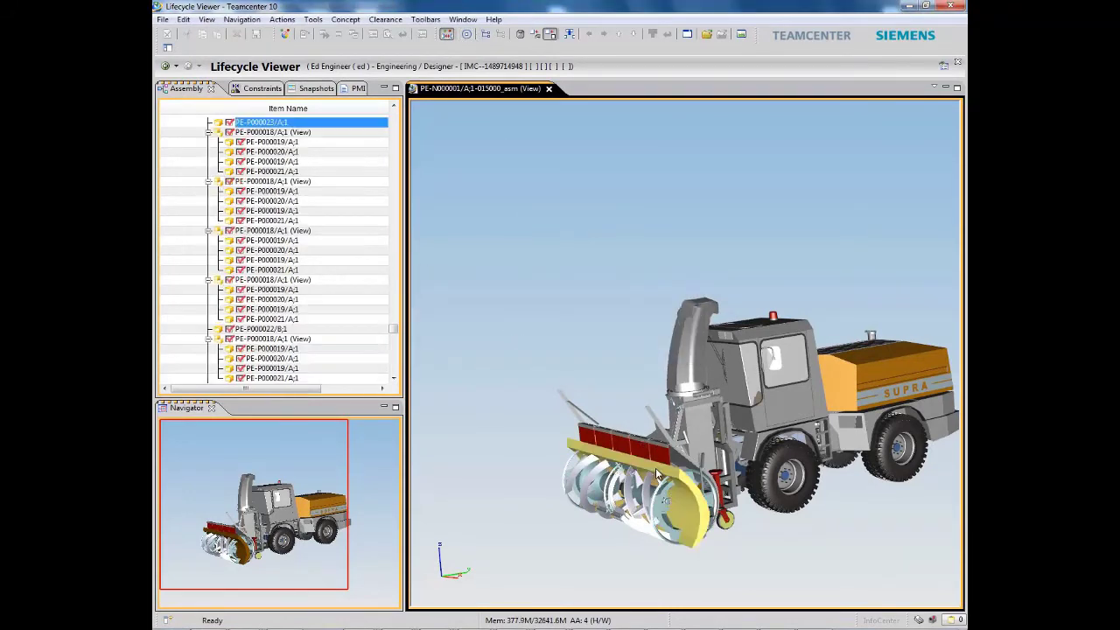
left_click(500, 34)
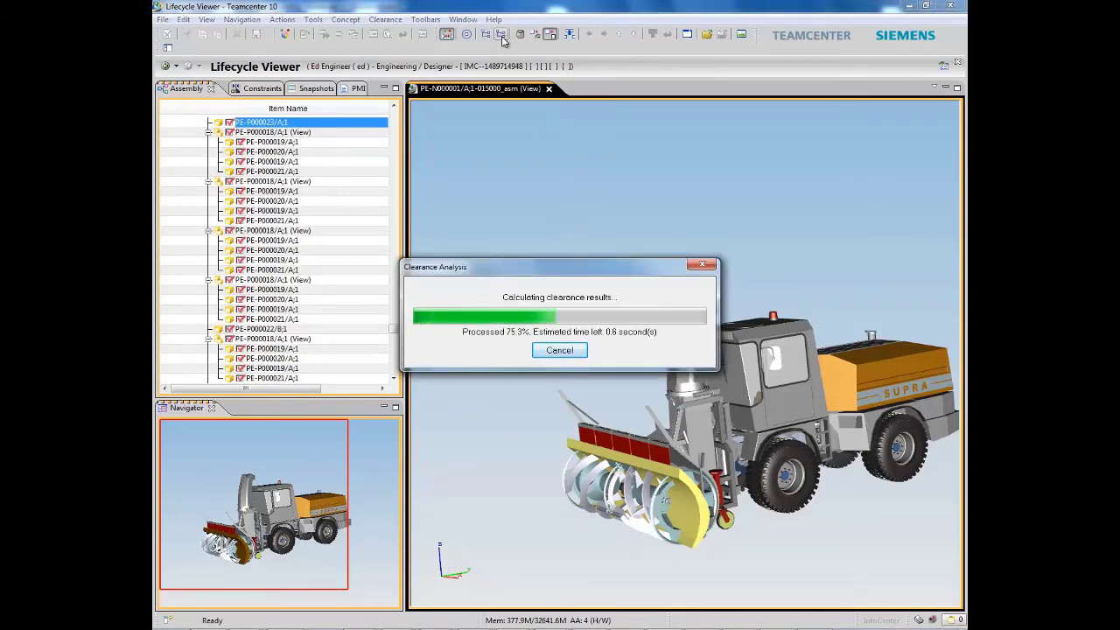
left_click_drag(517, 31, 632, 13)
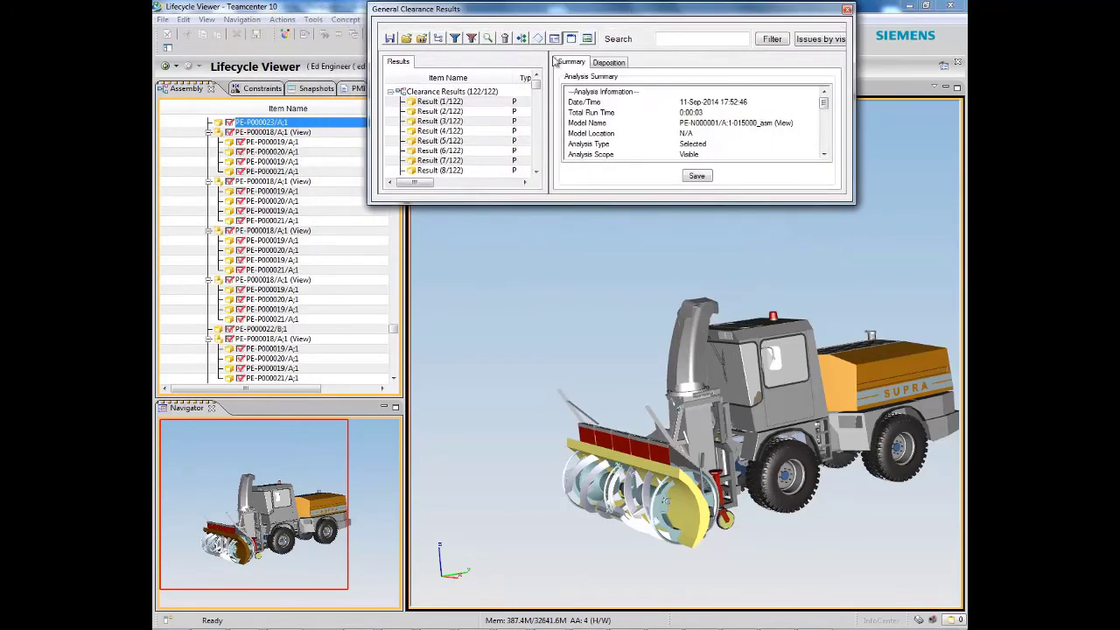
Display clearance result 1 of 122 and rotate the blade to a side-on view
left_click(446, 102)
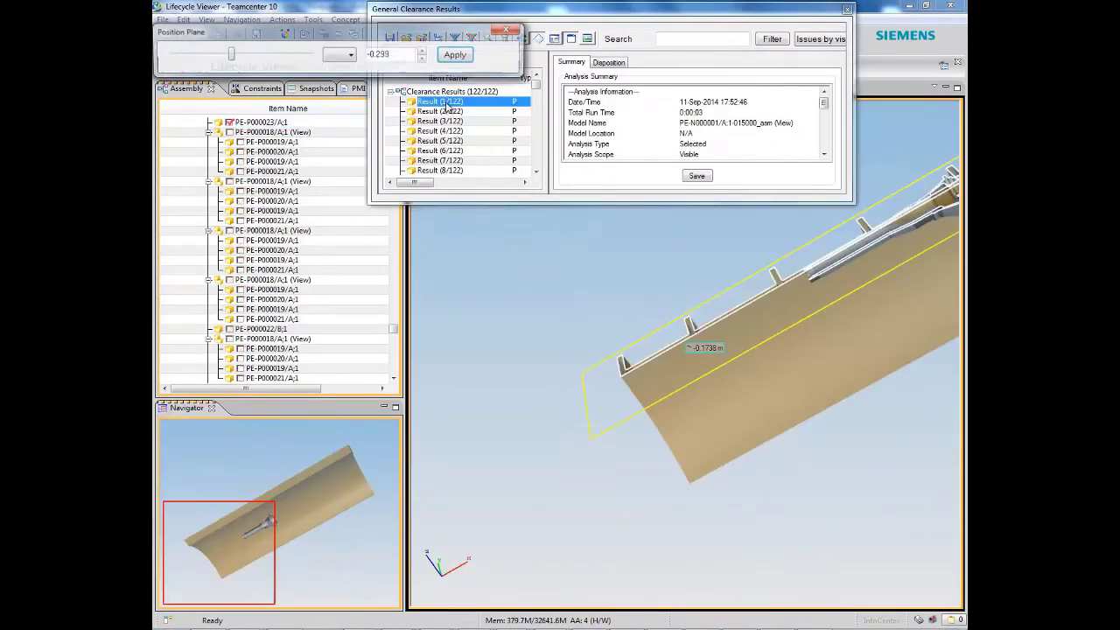
left_click_drag(689, 299, 420, 433)
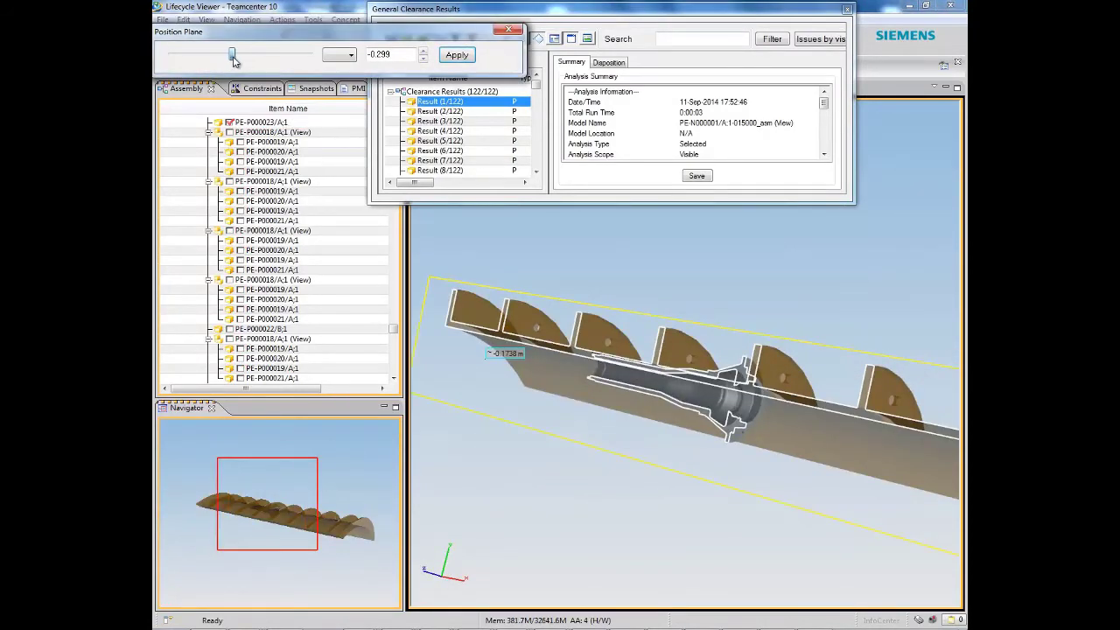